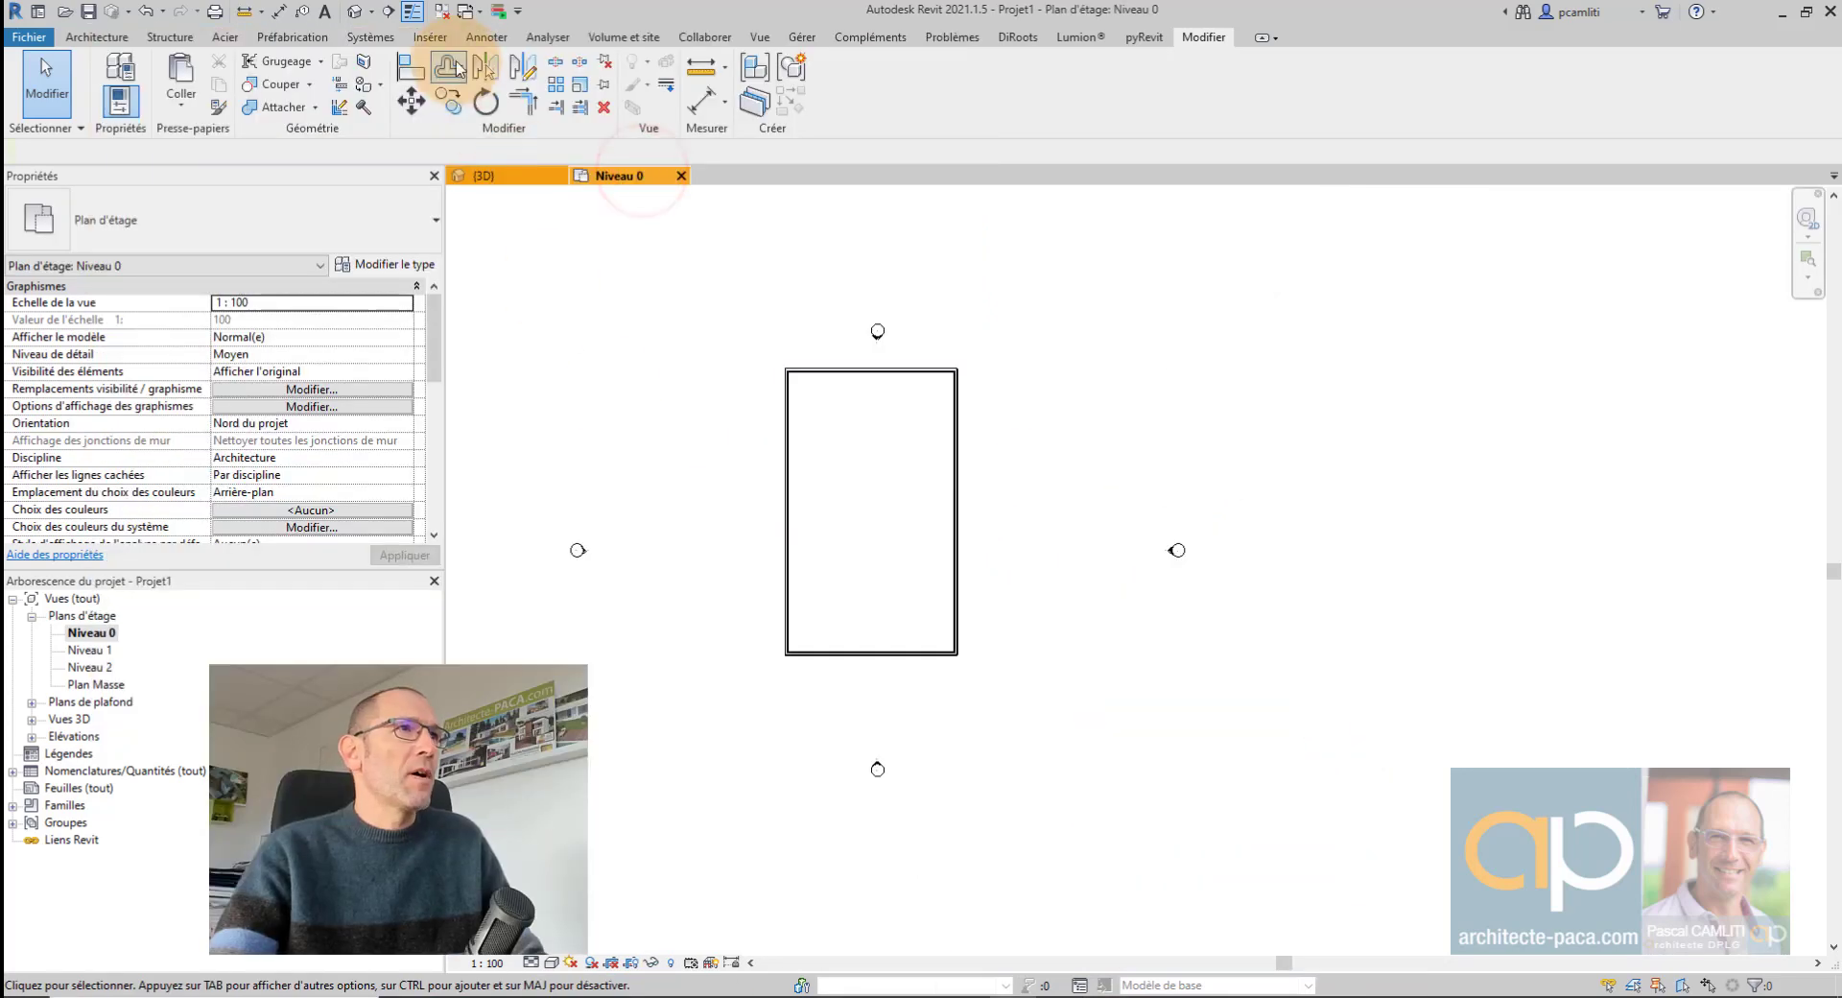
Draw a horizontal section line across the middle of the building in the Niveau 0 plan and open its section view.
left_click(389, 13)
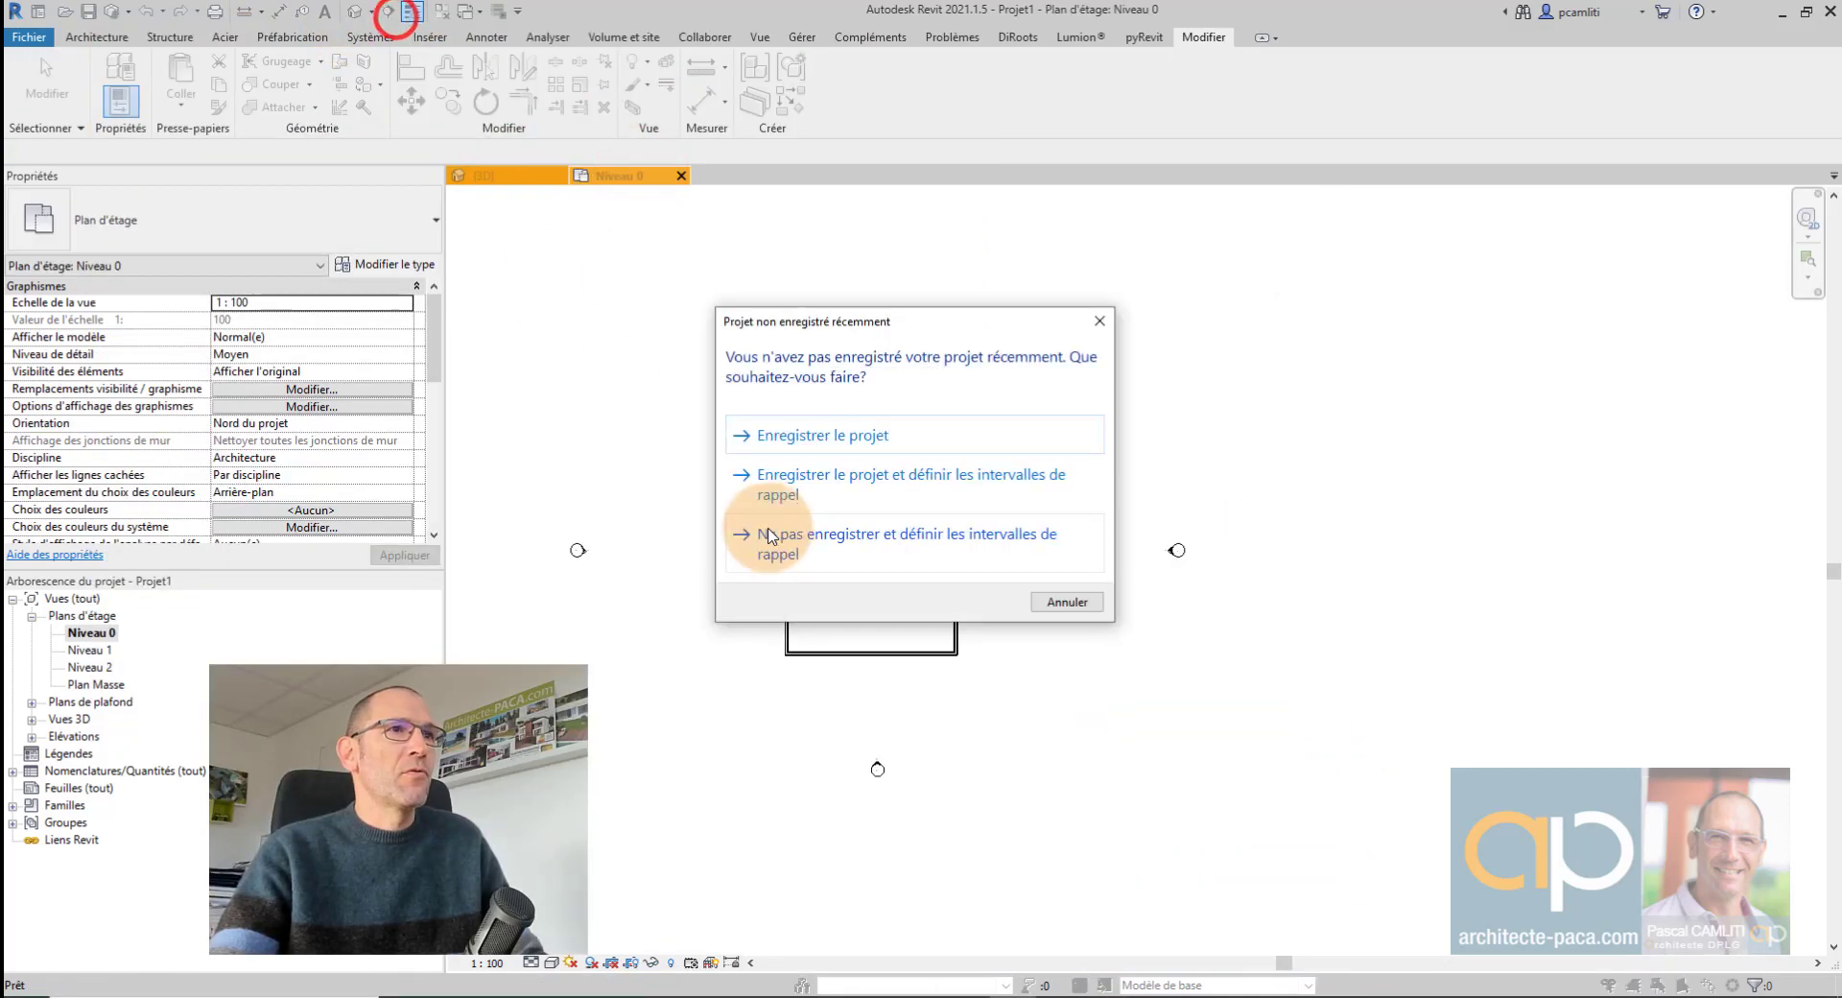
left_click(1052, 604)
left_click(723, 527)
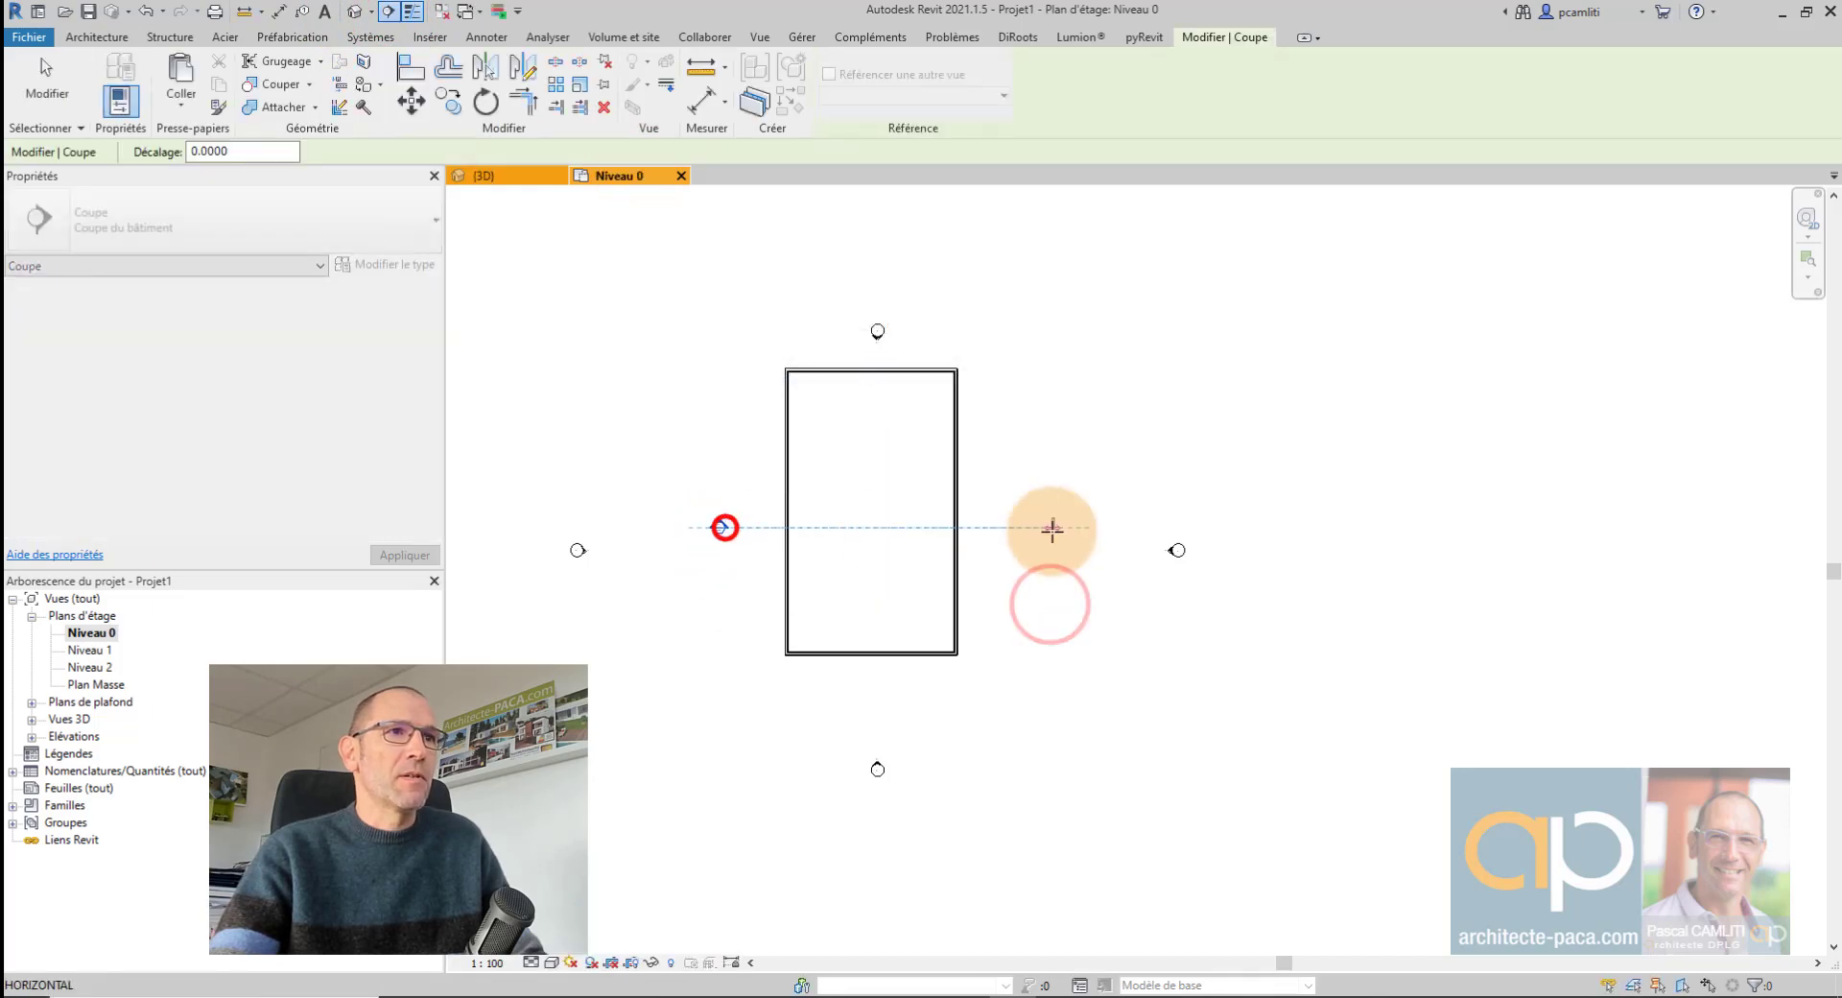
left_click(1051, 527)
right_click(1006, 531)
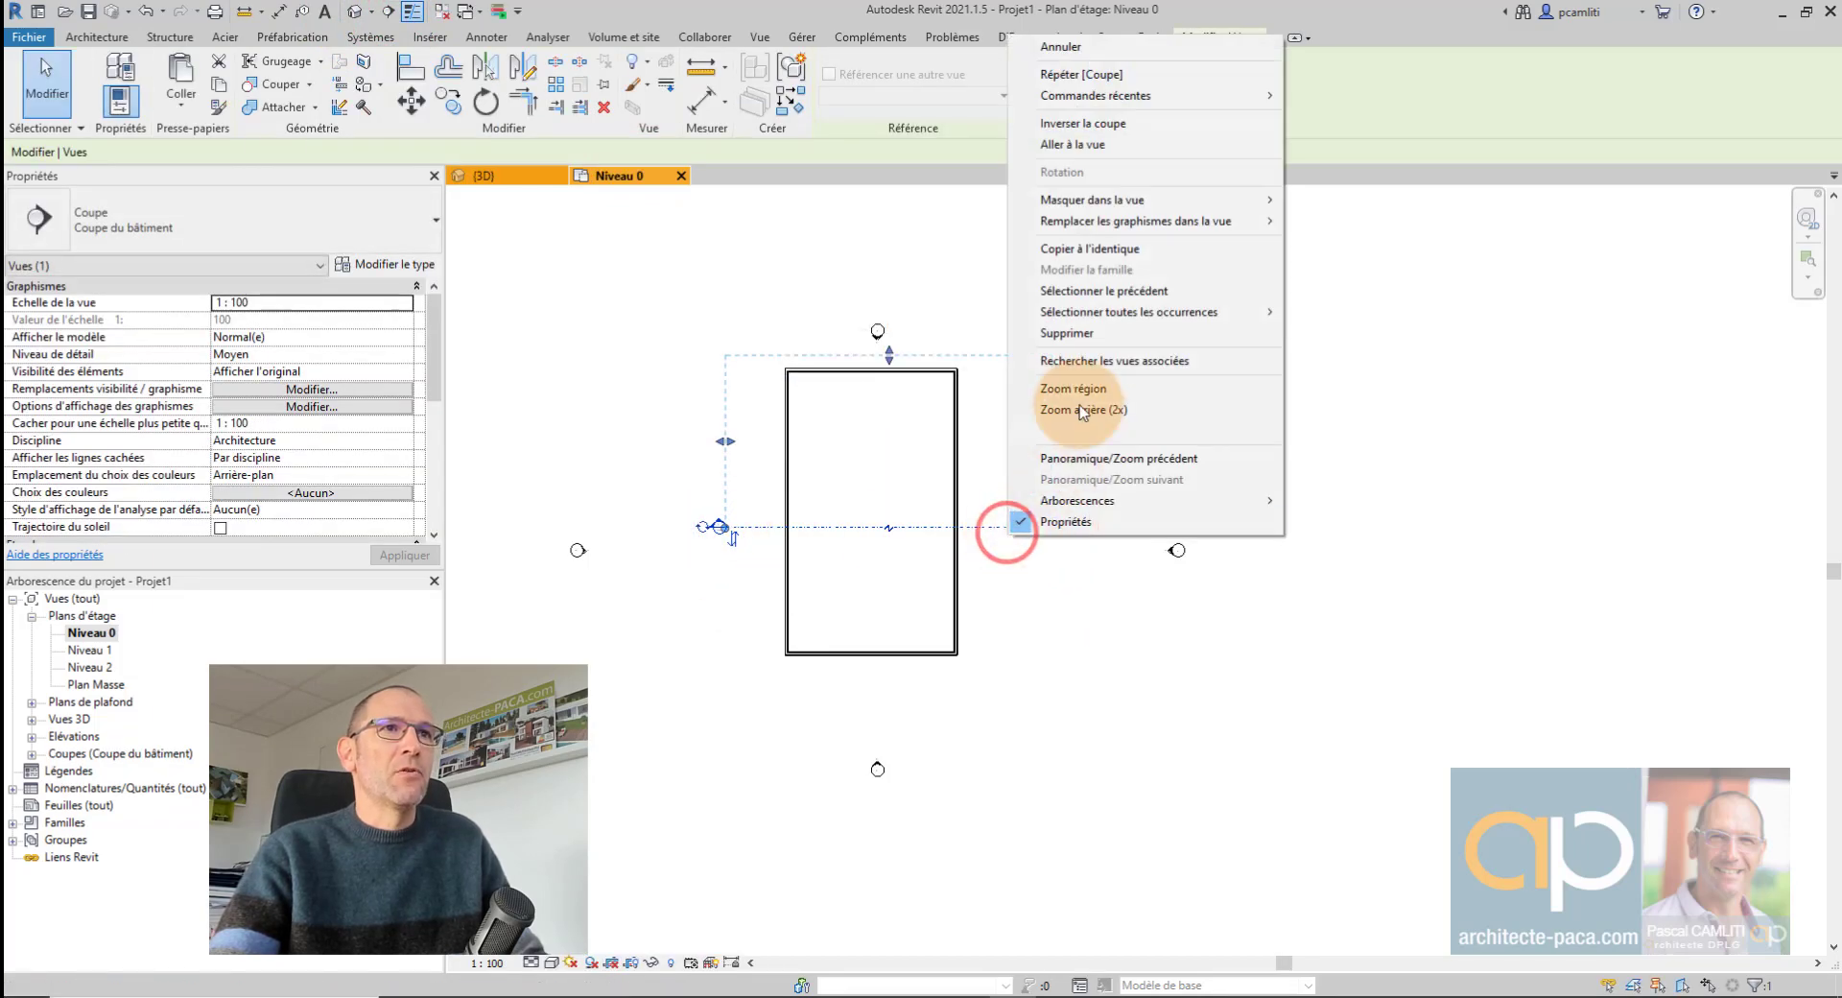
left_click(1116, 141)
scroll(1310, 518, "up", 5)
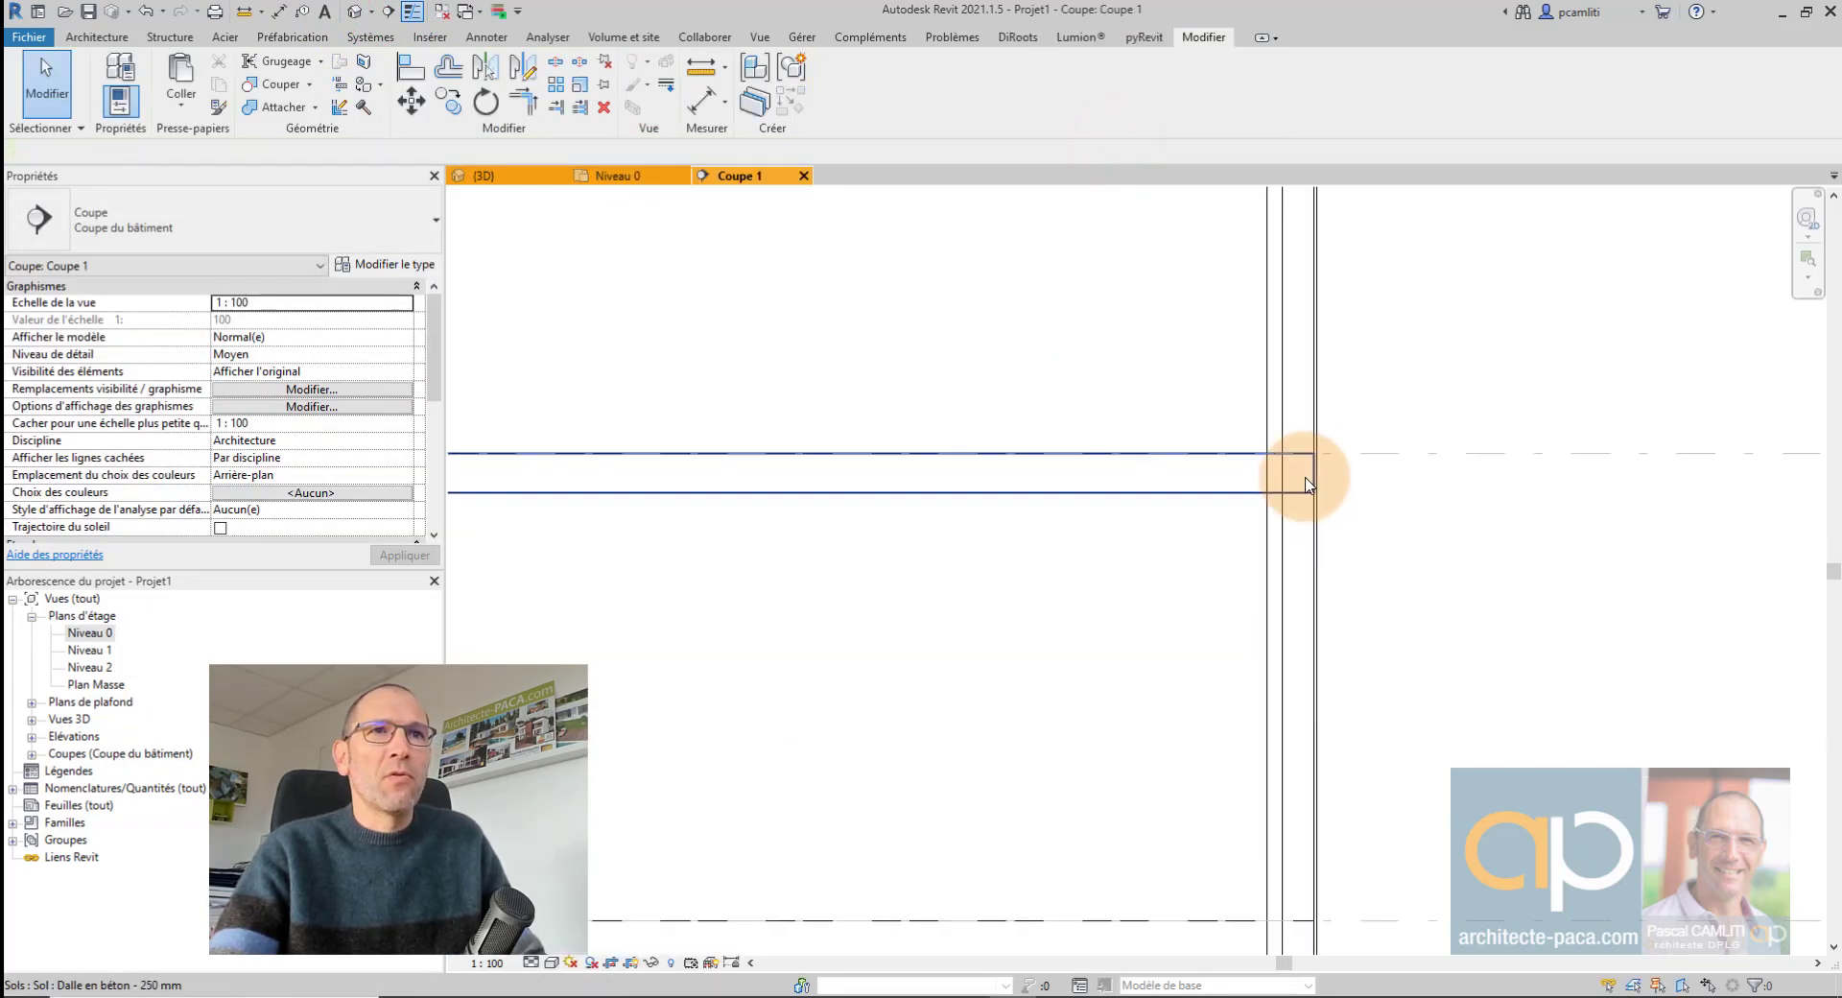
scroll(1310, 489, "down", 6)
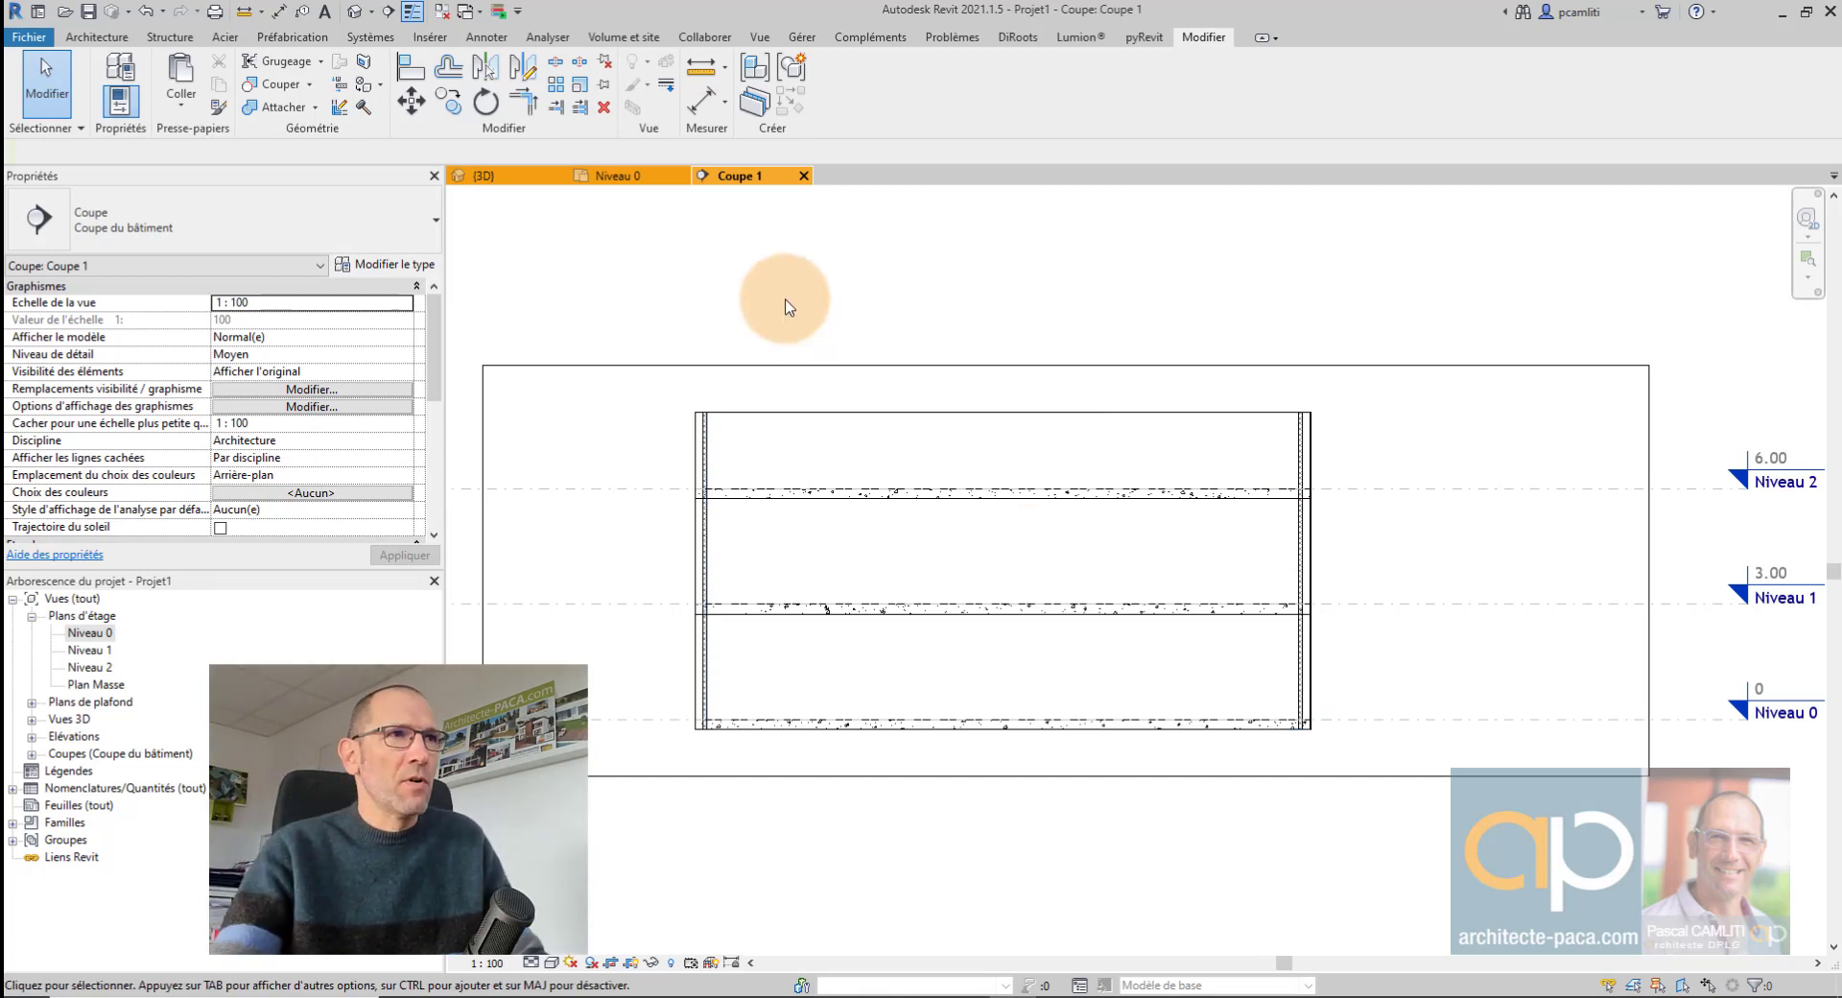
Try to join one long exterior wall to the top floor slab with Join Geometry in the 3D view.
left_click(530, 178)
middle_click_drag(1210, 505, 991, 599)
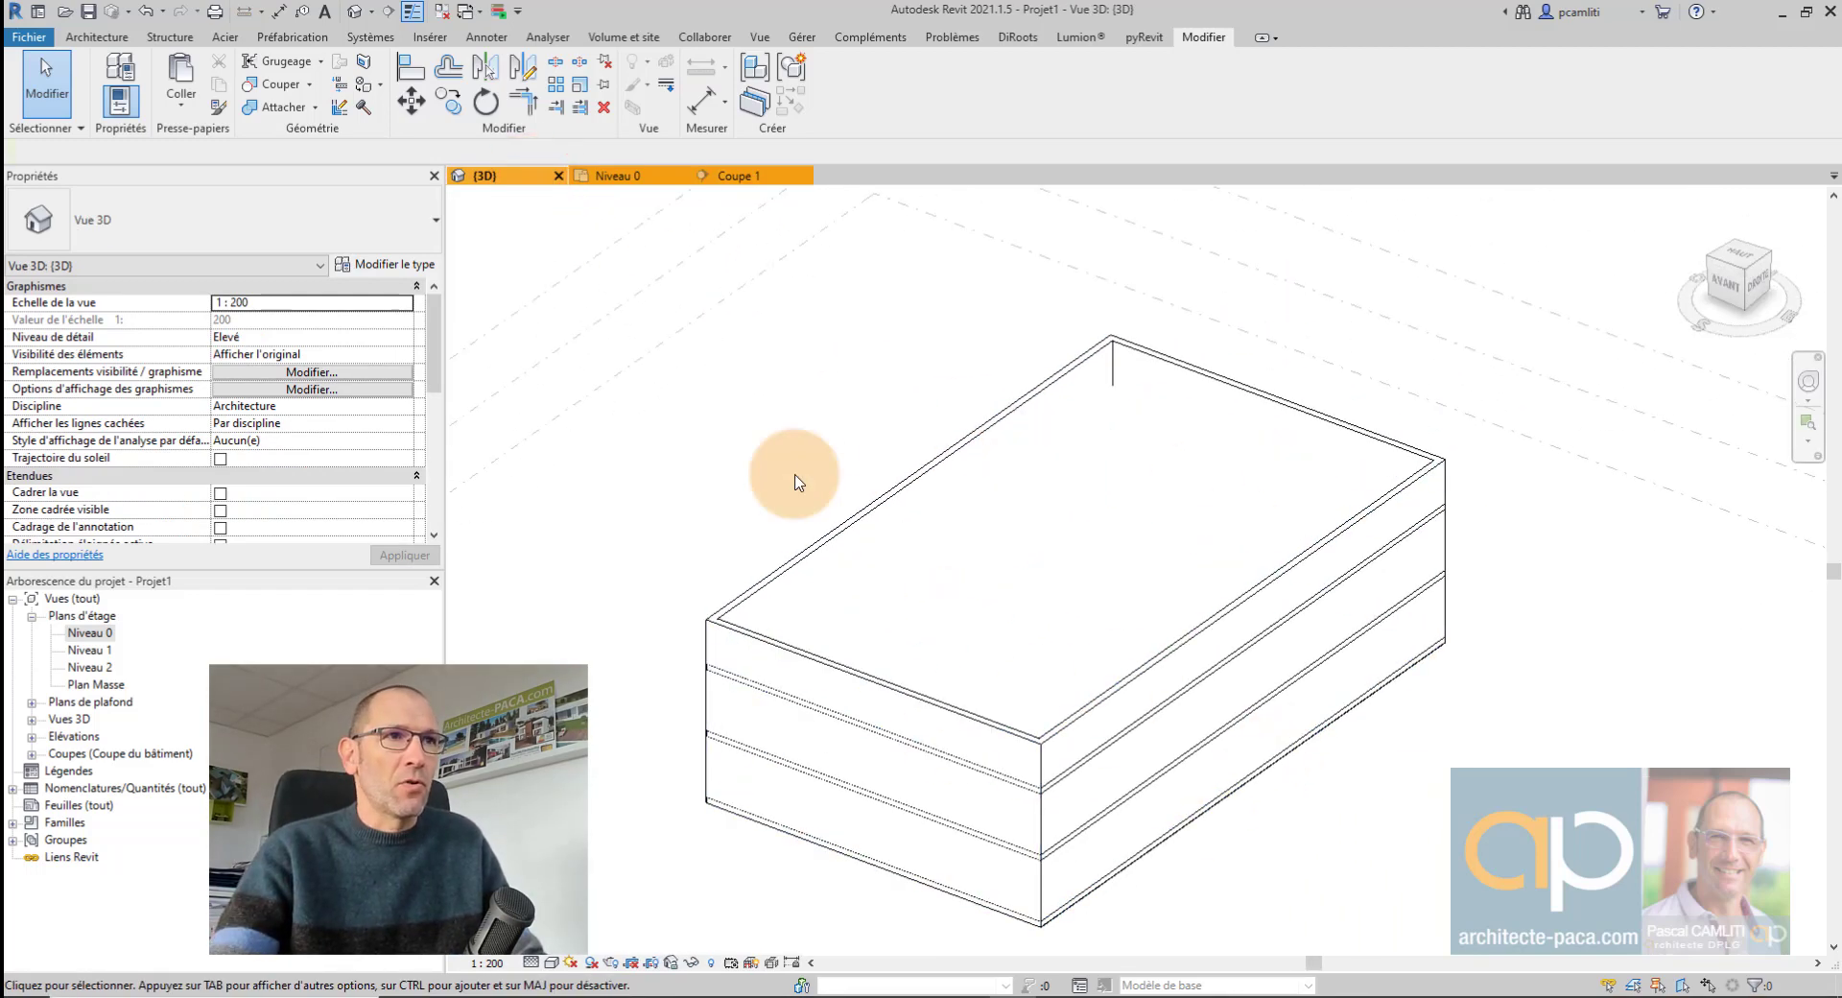
middle_click_drag(760, 447, 763, 423)
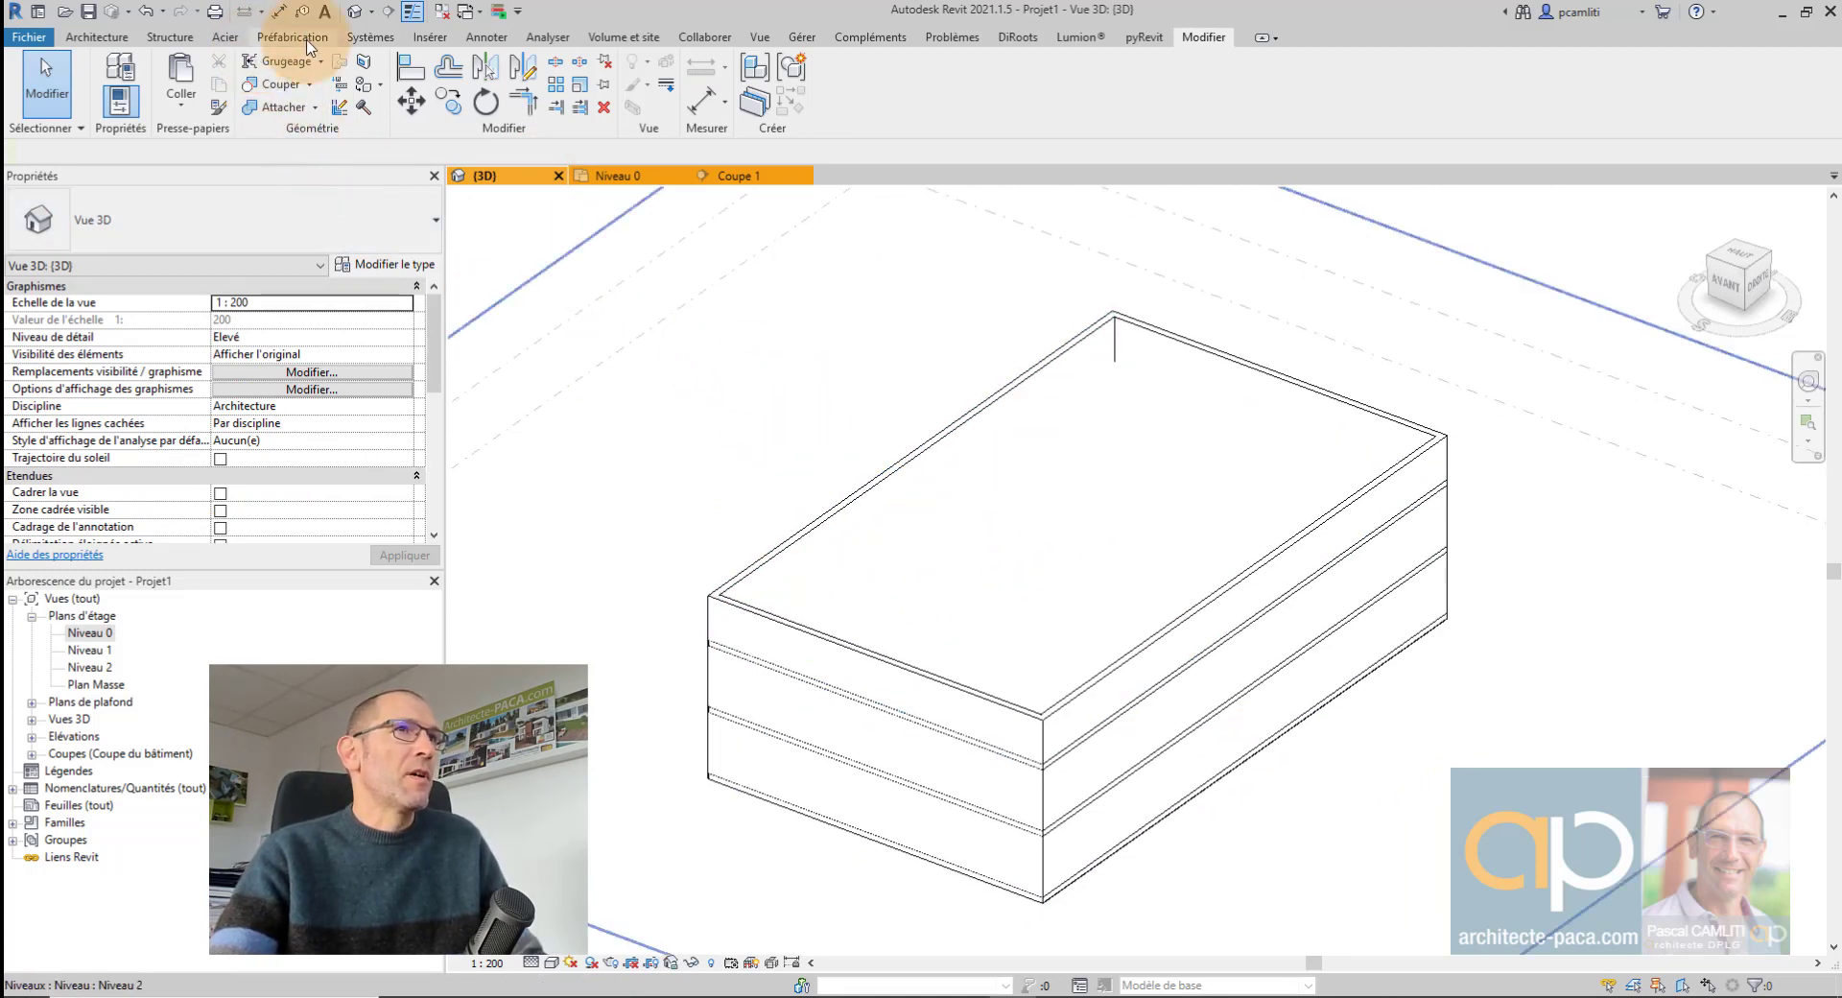
left_click(251, 106)
left_click(961, 422)
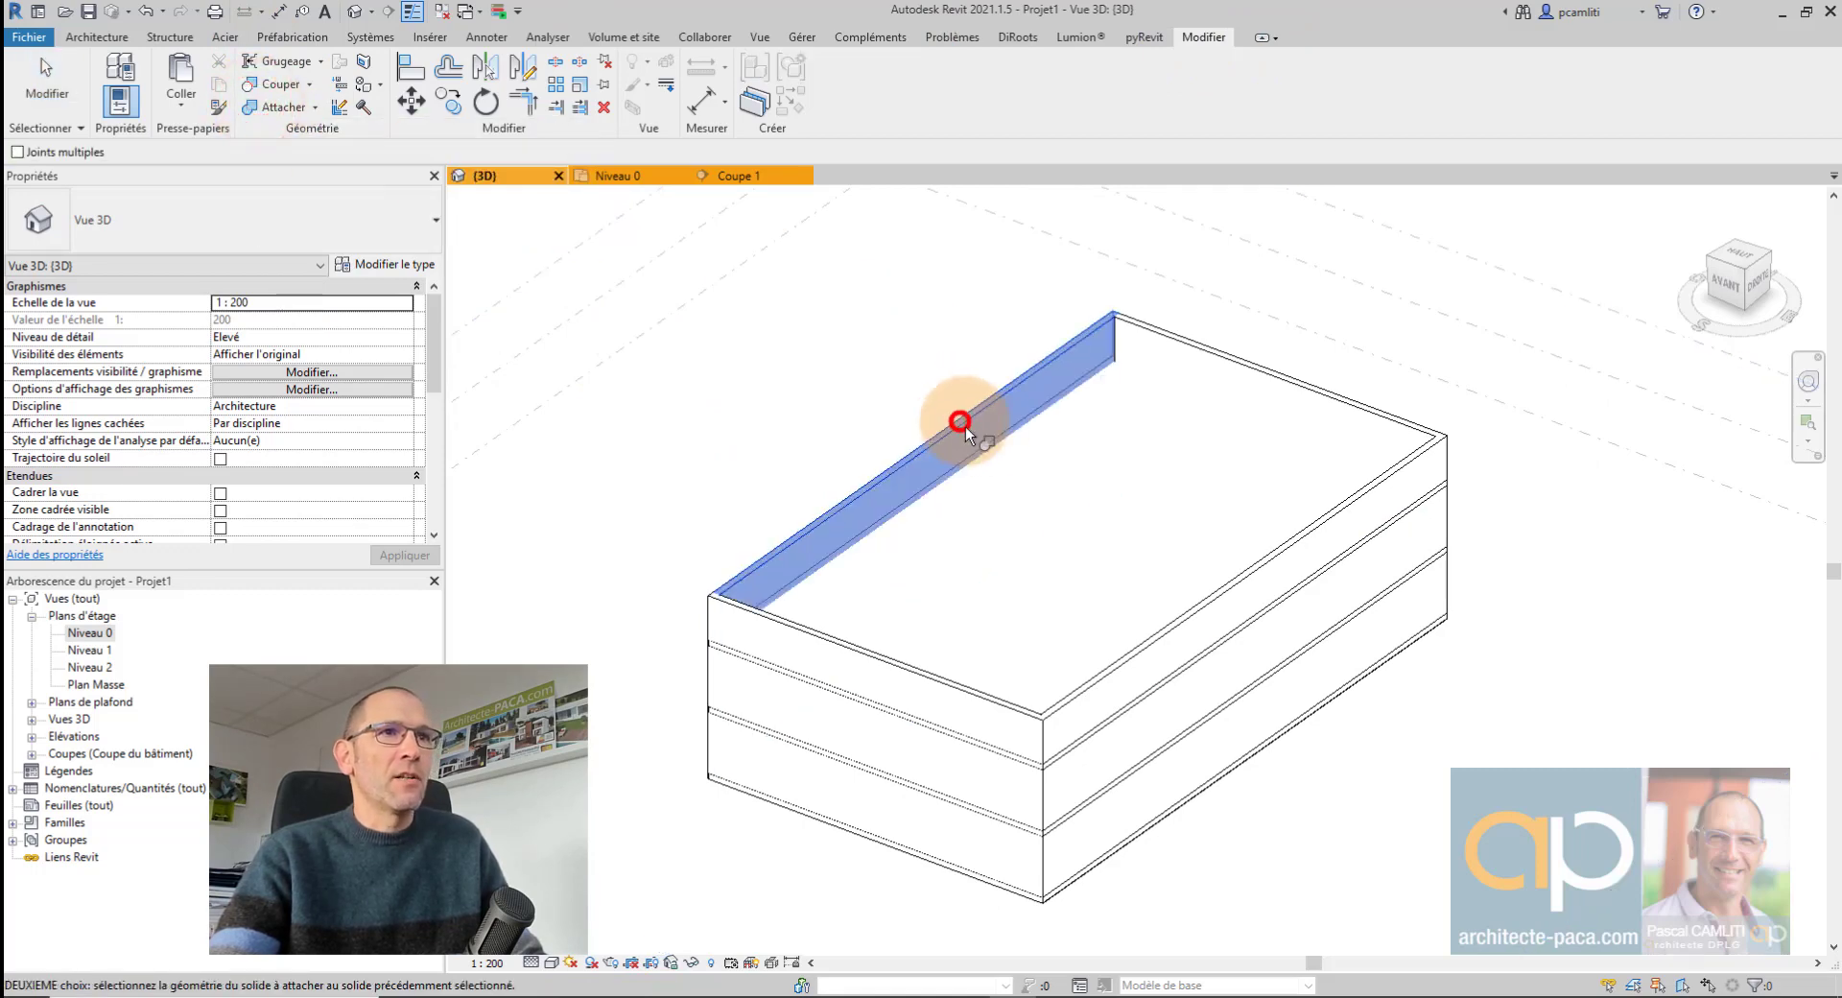
left_click(1013, 466)
left_click(1055, 320)
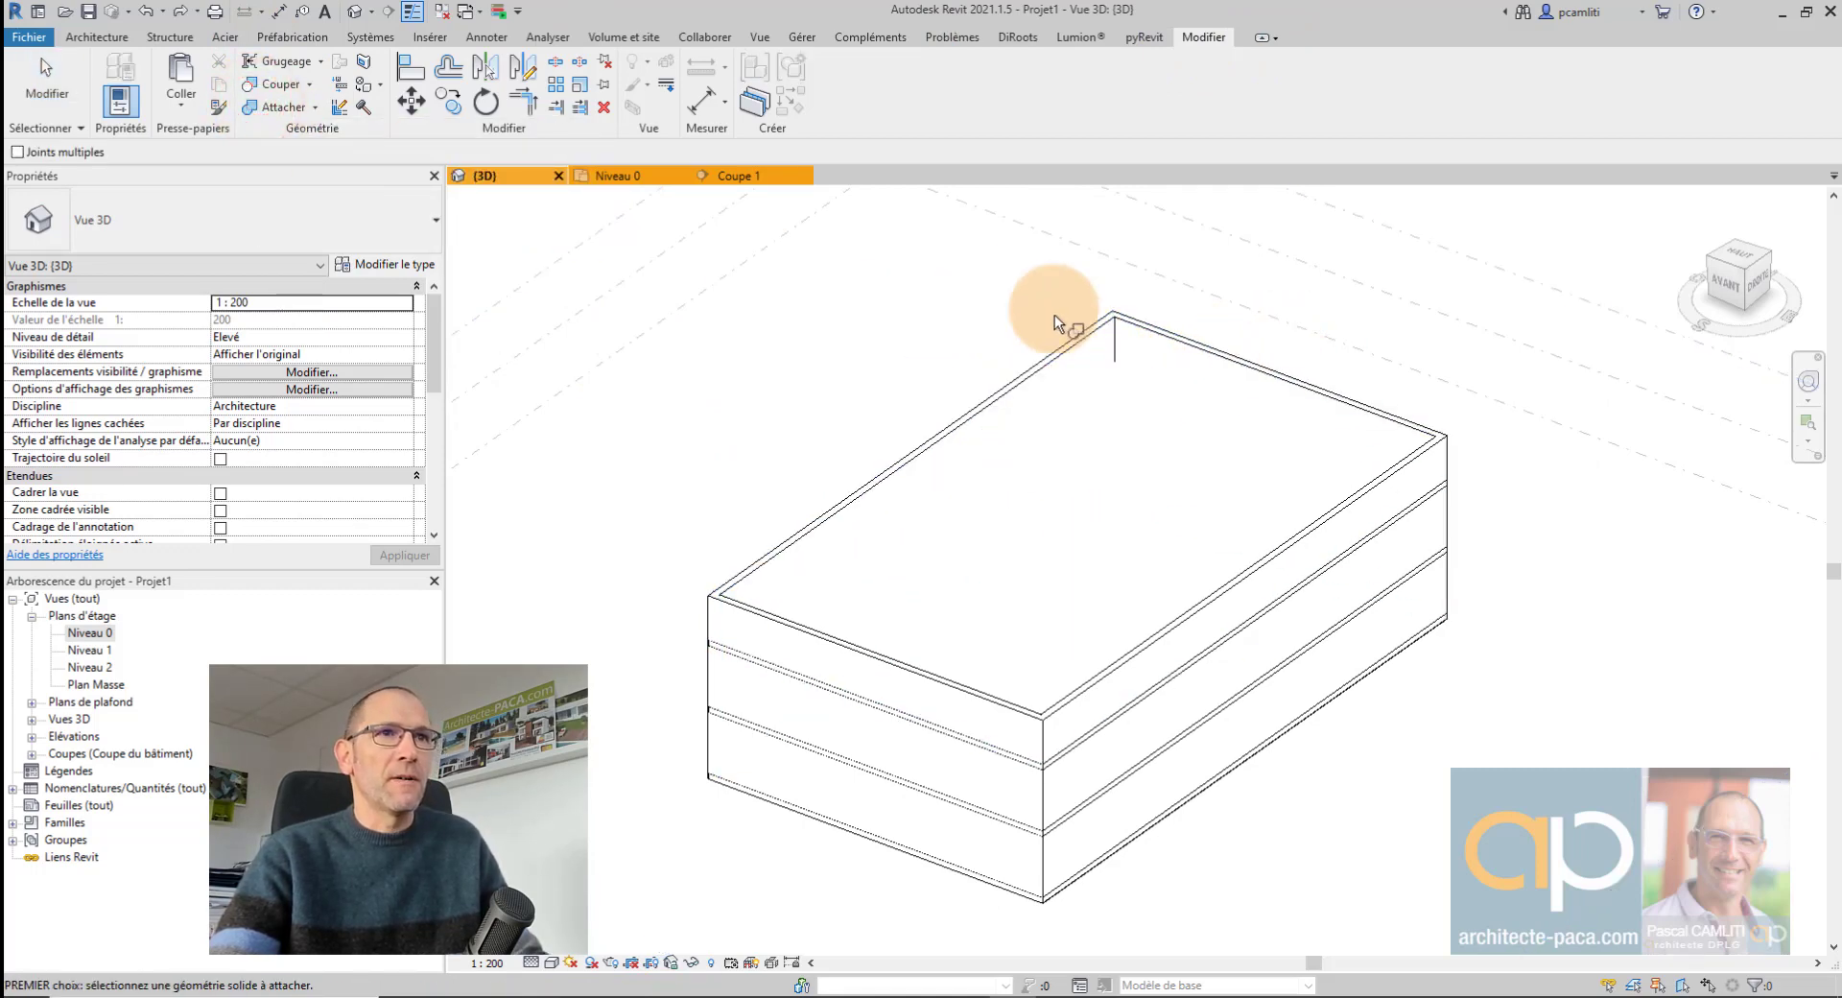
key("Escape")
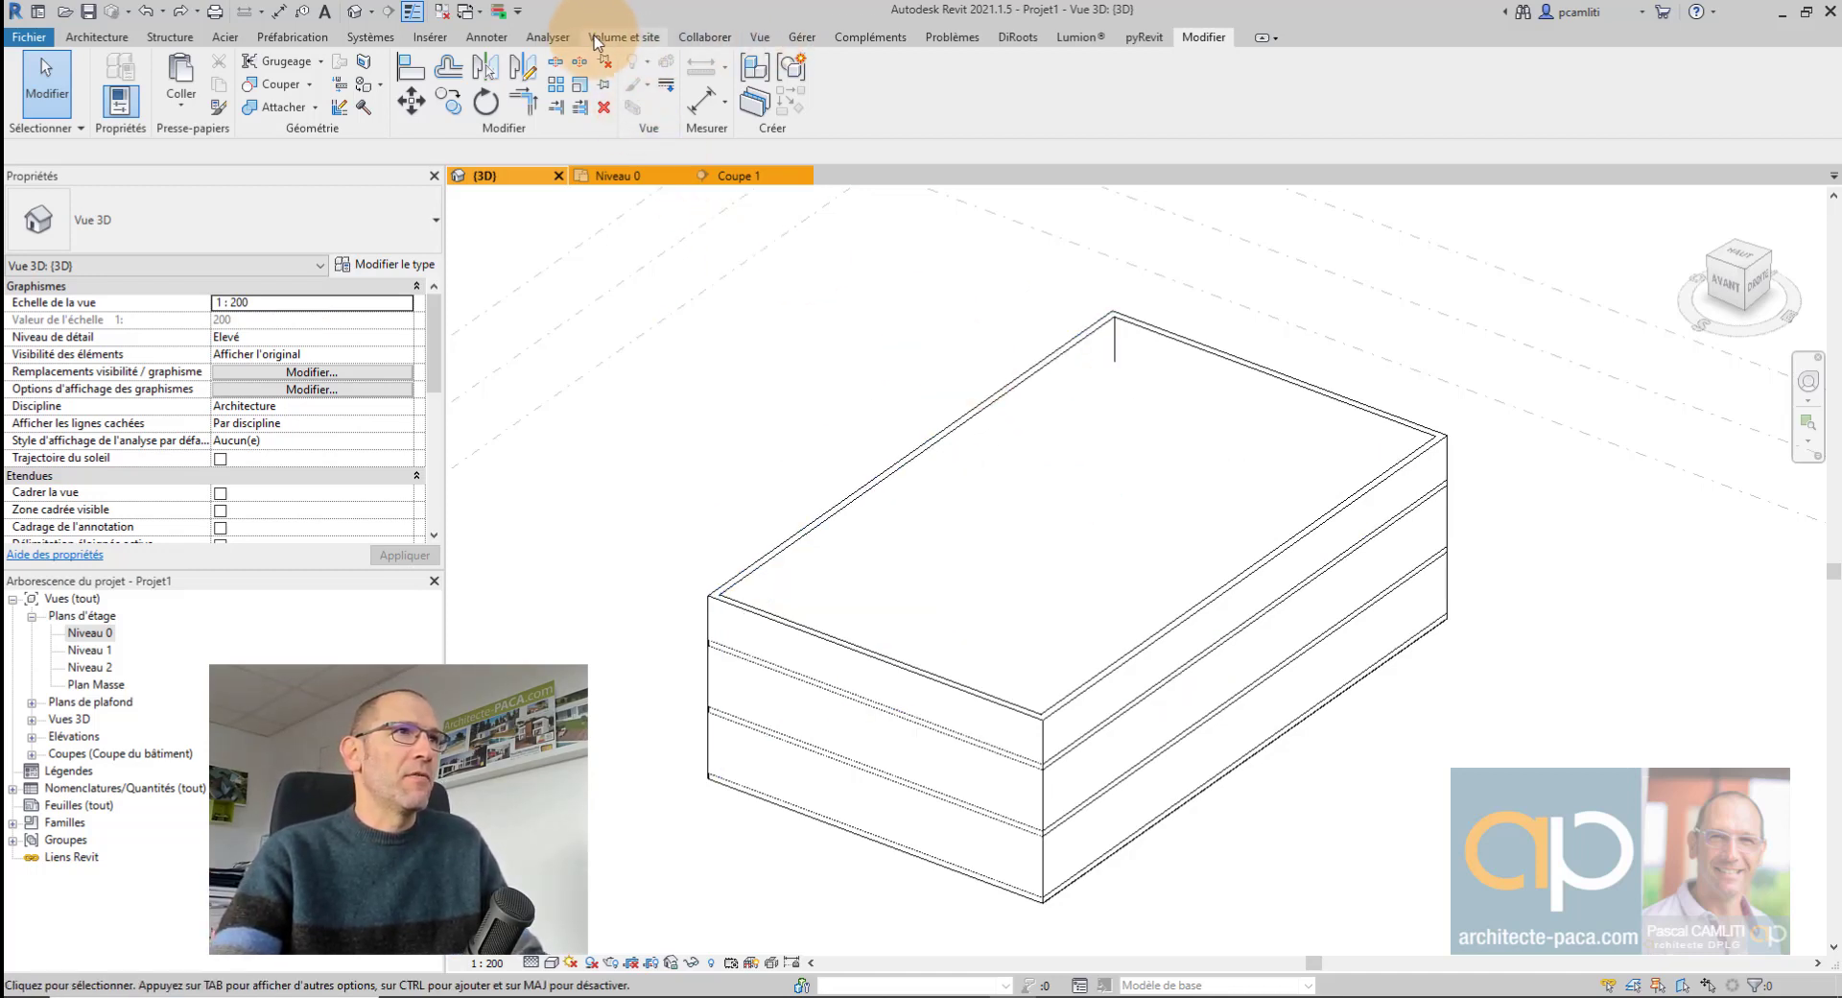
Open the tuto-118-jonction-par-categories script in Dynamo and delete the stray Code Block.
left_click(802, 36)
left_click(1675, 85)
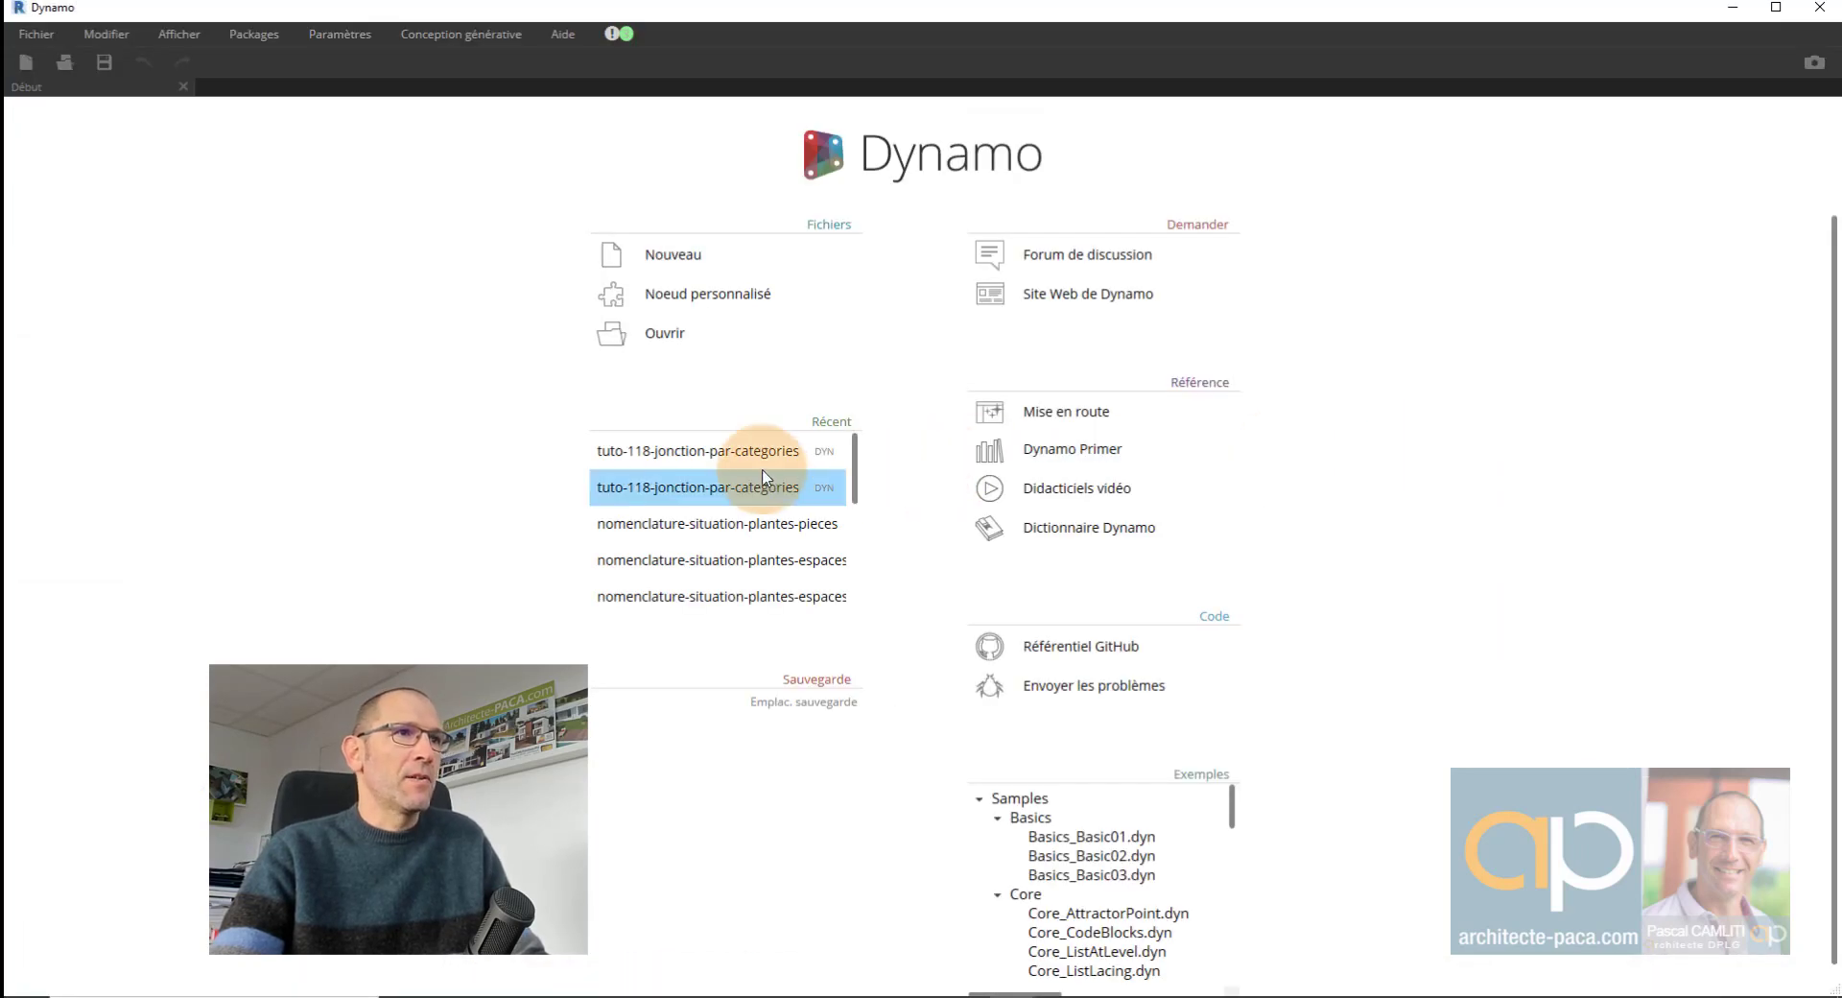
double_click(751, 467)
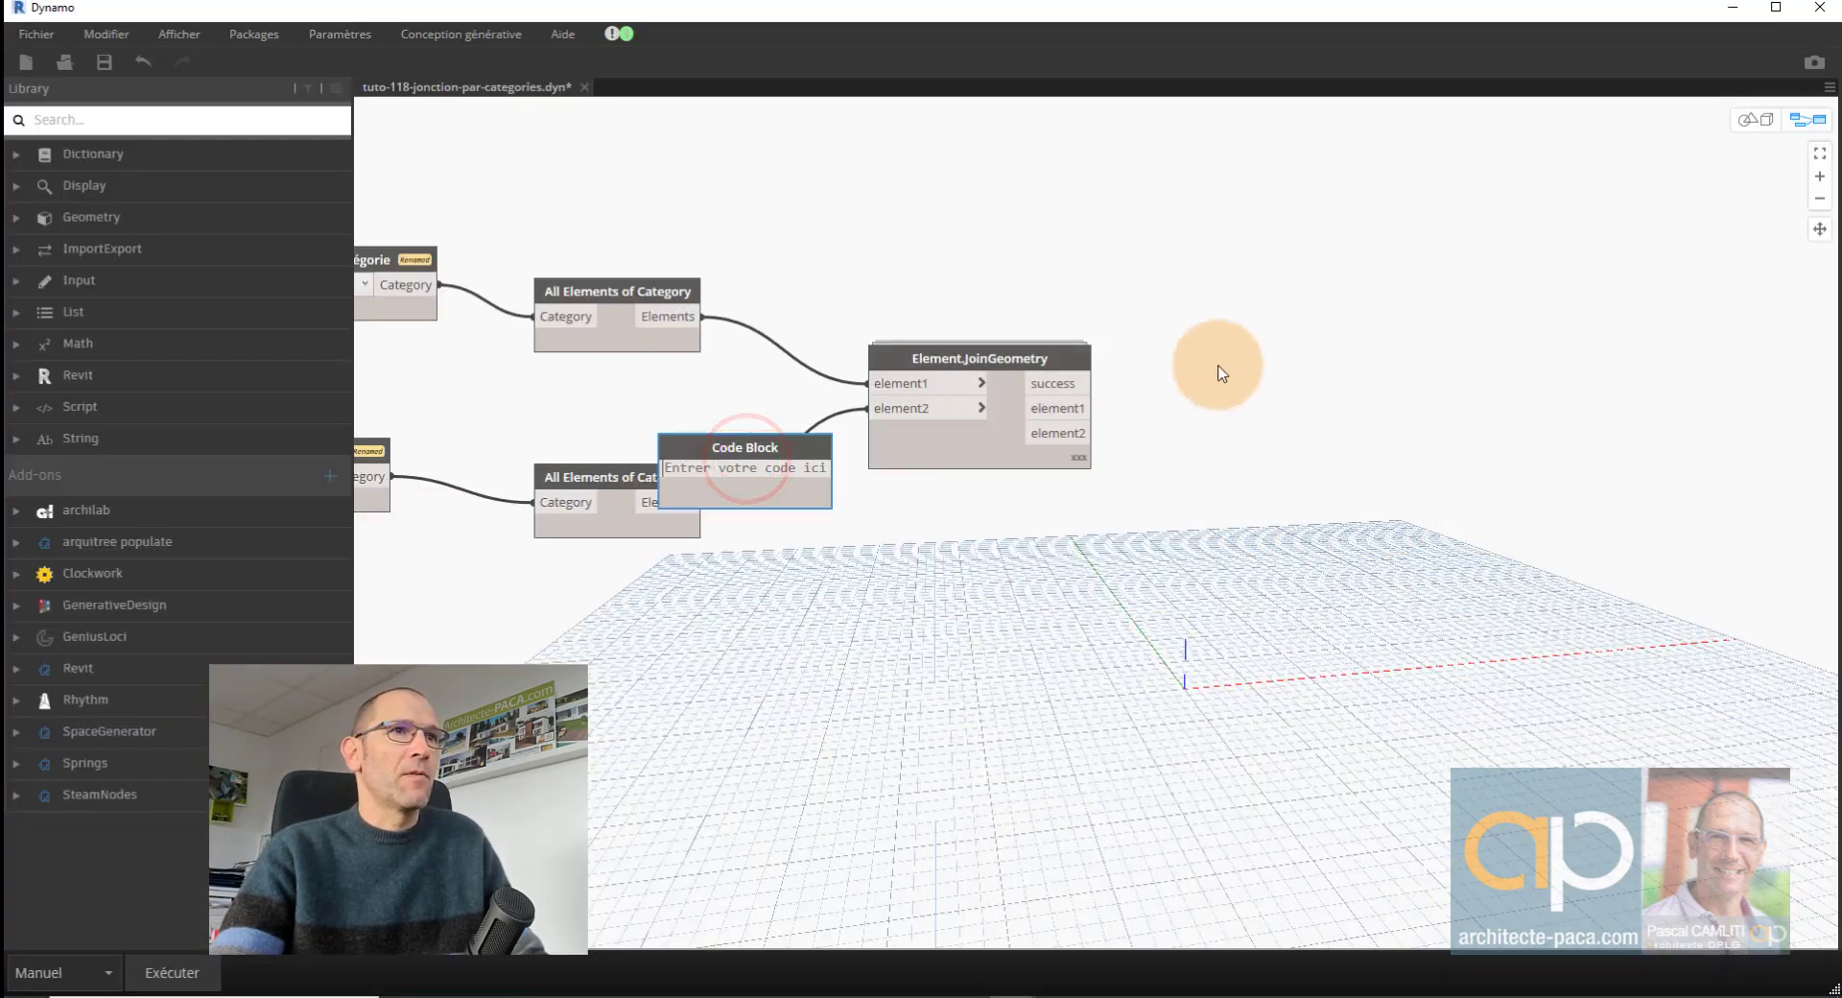
left_click_drag(775, 446, 867, 564)
key("Delete")
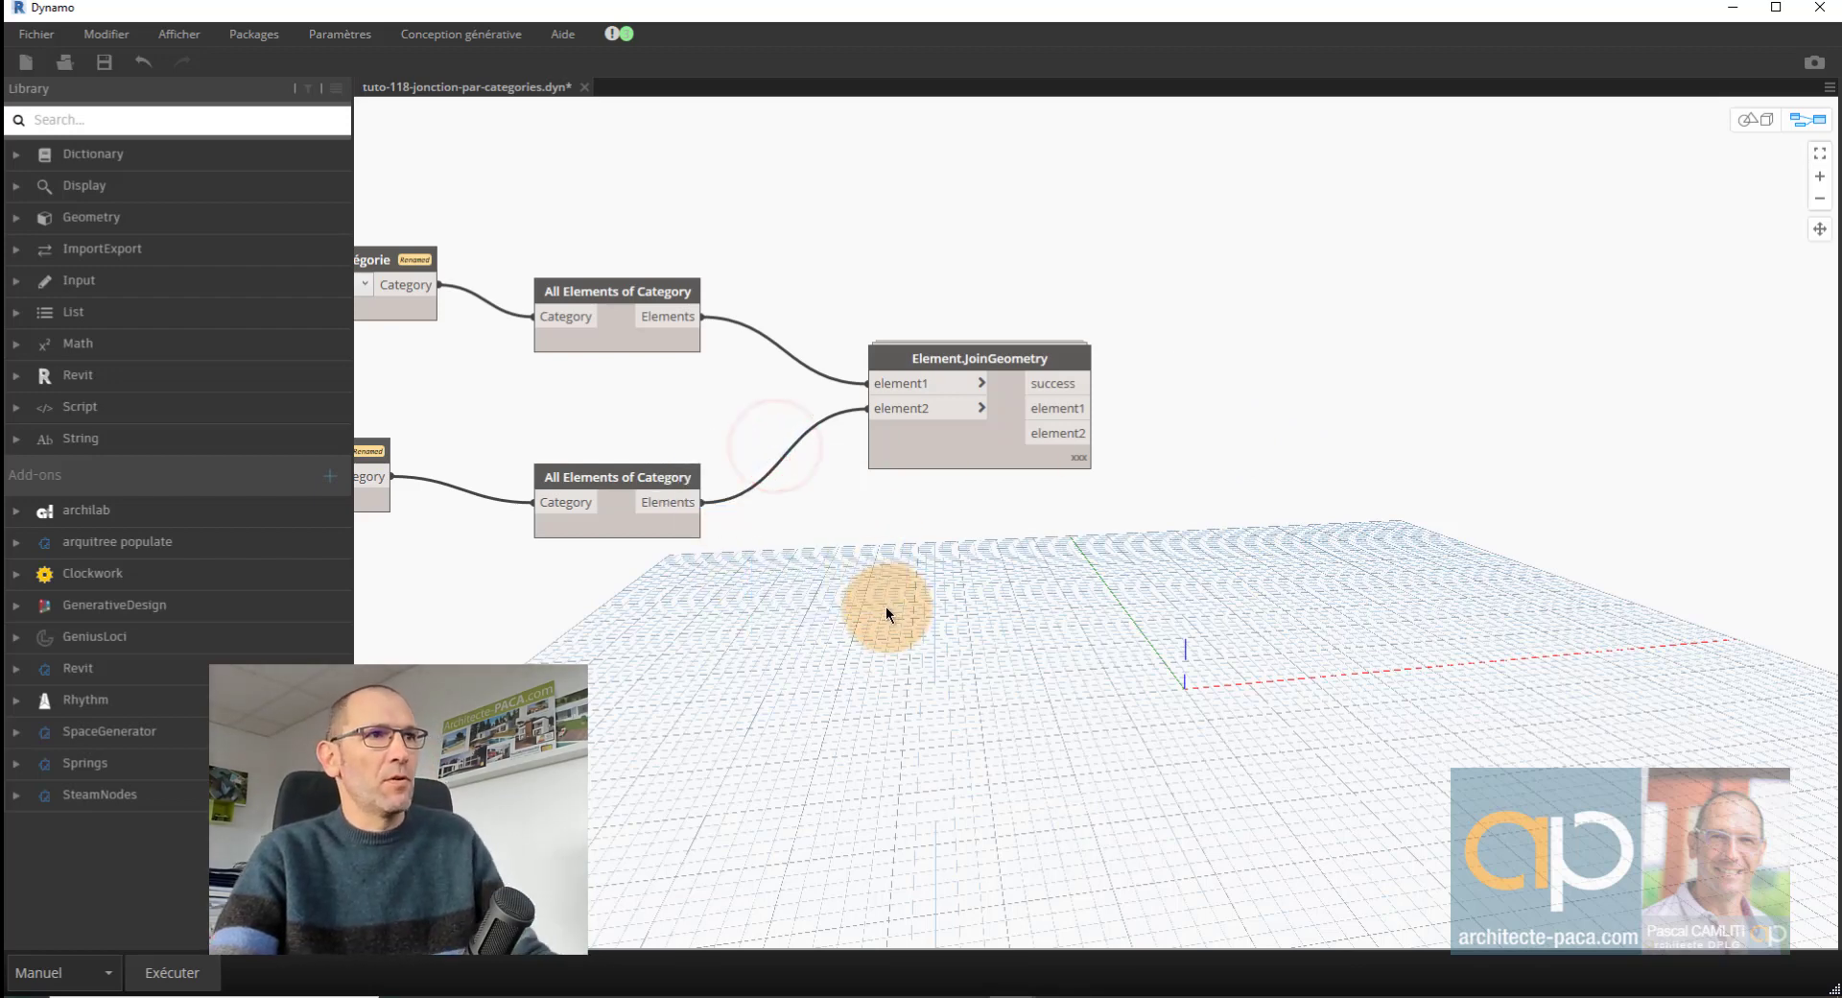
Review the script's node chain, moving the second category node beneath the first one, and close Dynamo.
middle_click_drag(884, 610, 1181, 649)
middle_click_drag(1017, 633, 1089, 631)
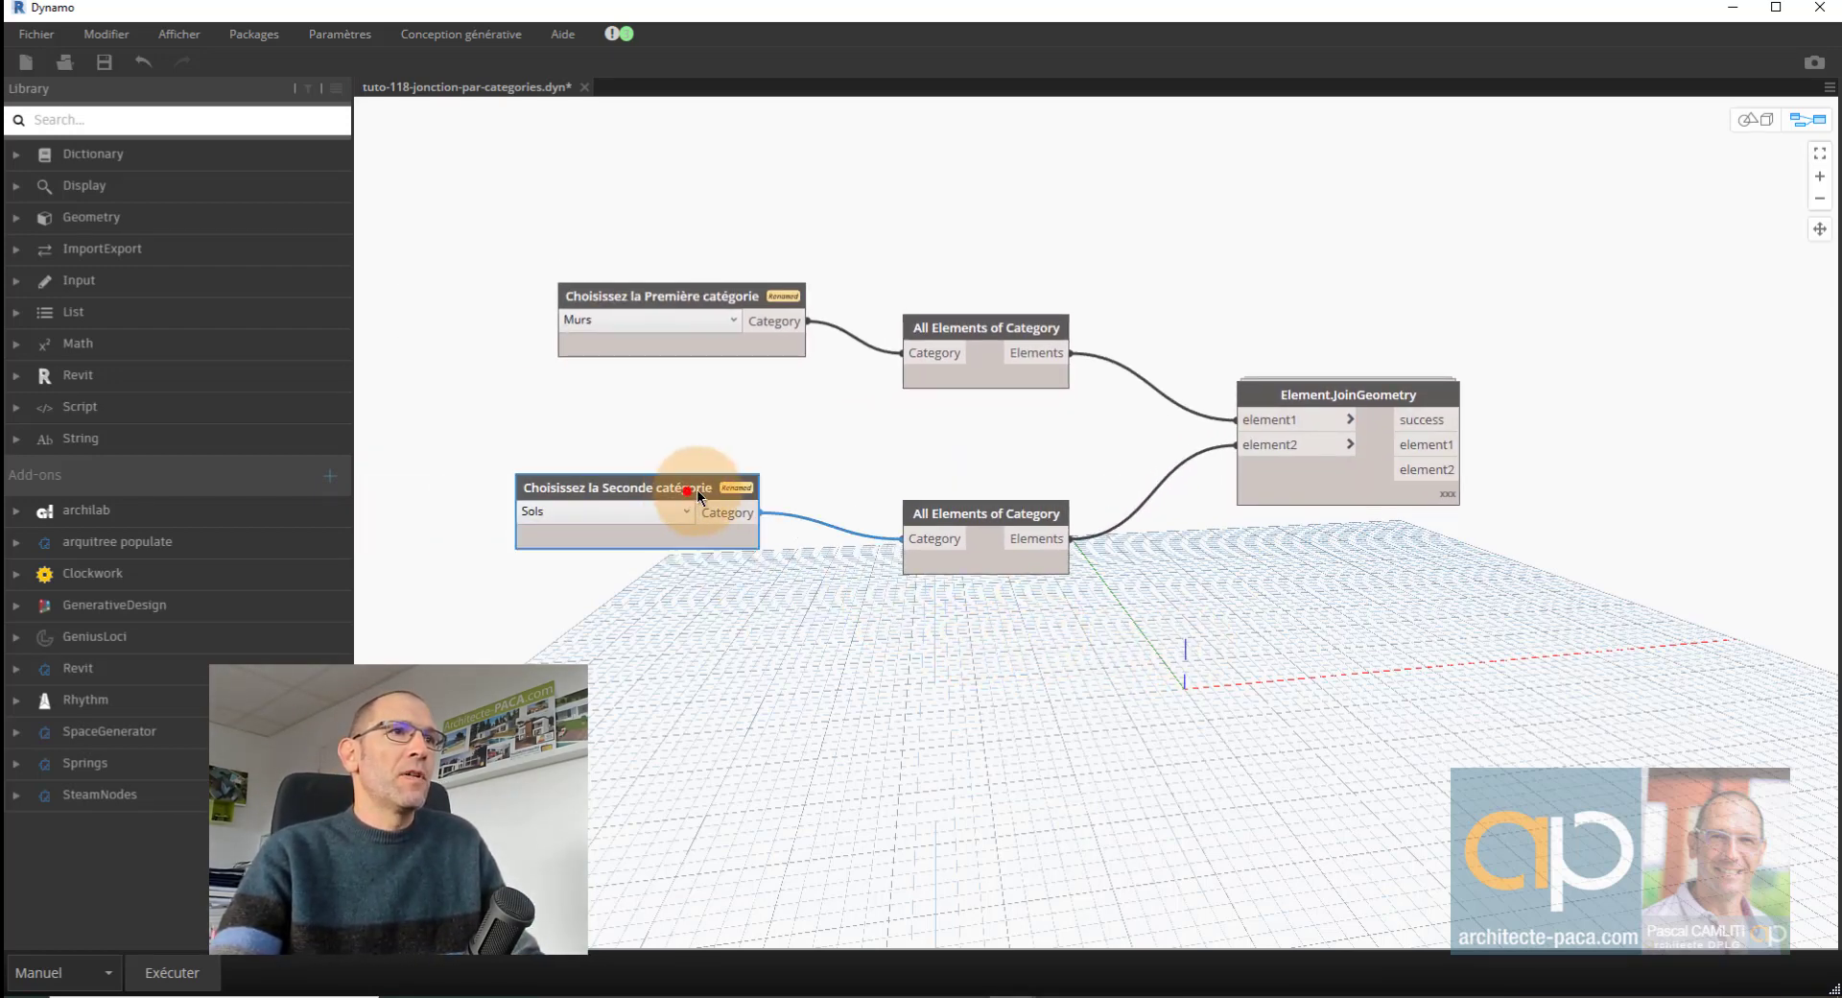
left_click_drag(698, 490, 752, 494)
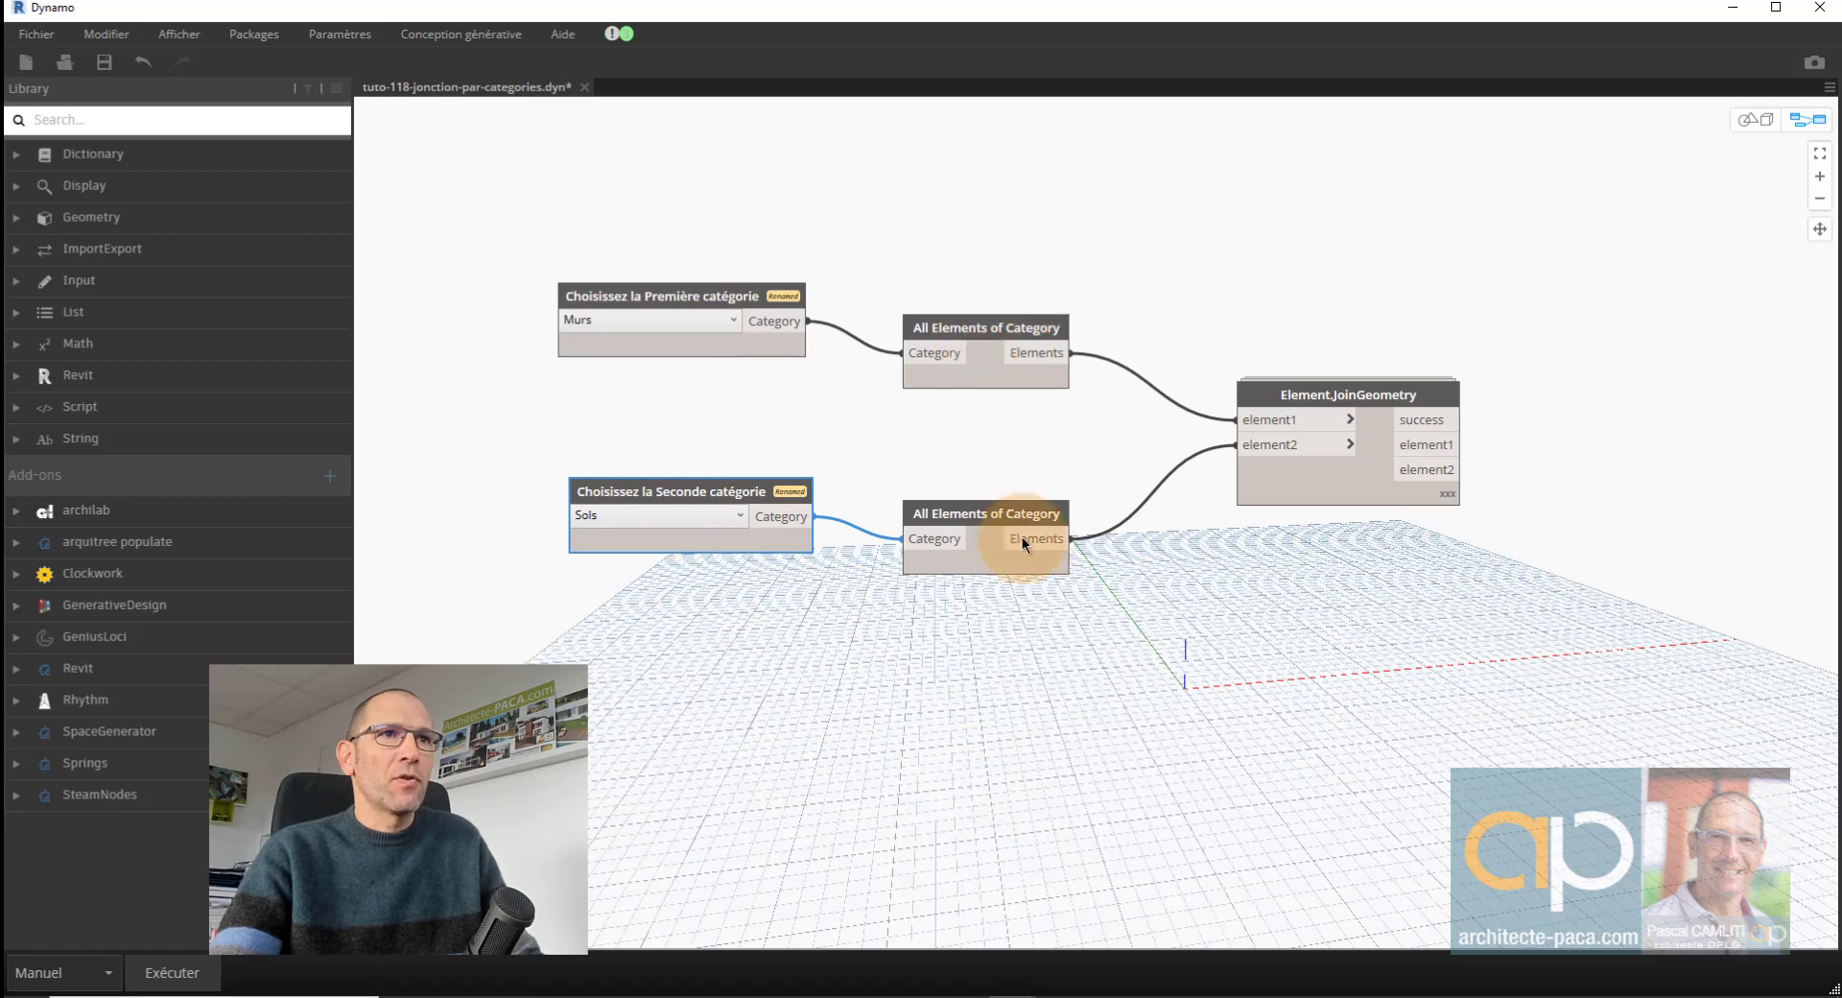
mouse_move(1327, 401)
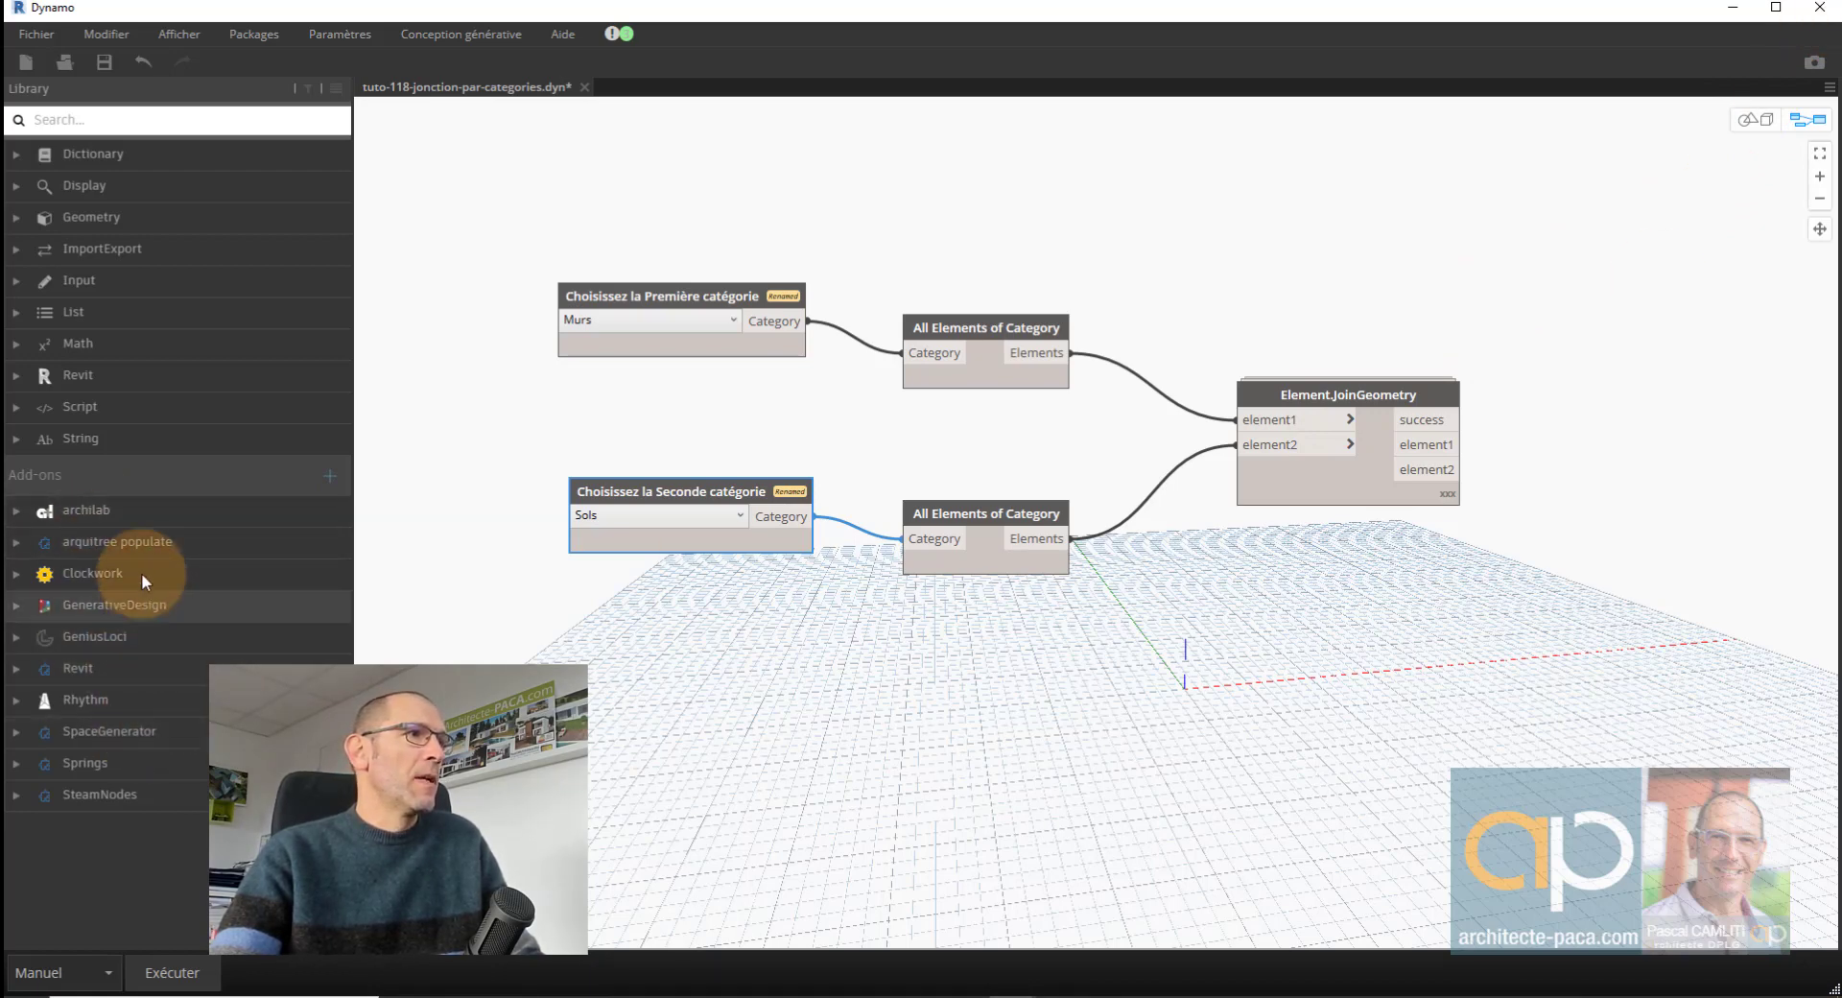
left_click(1820, 8)
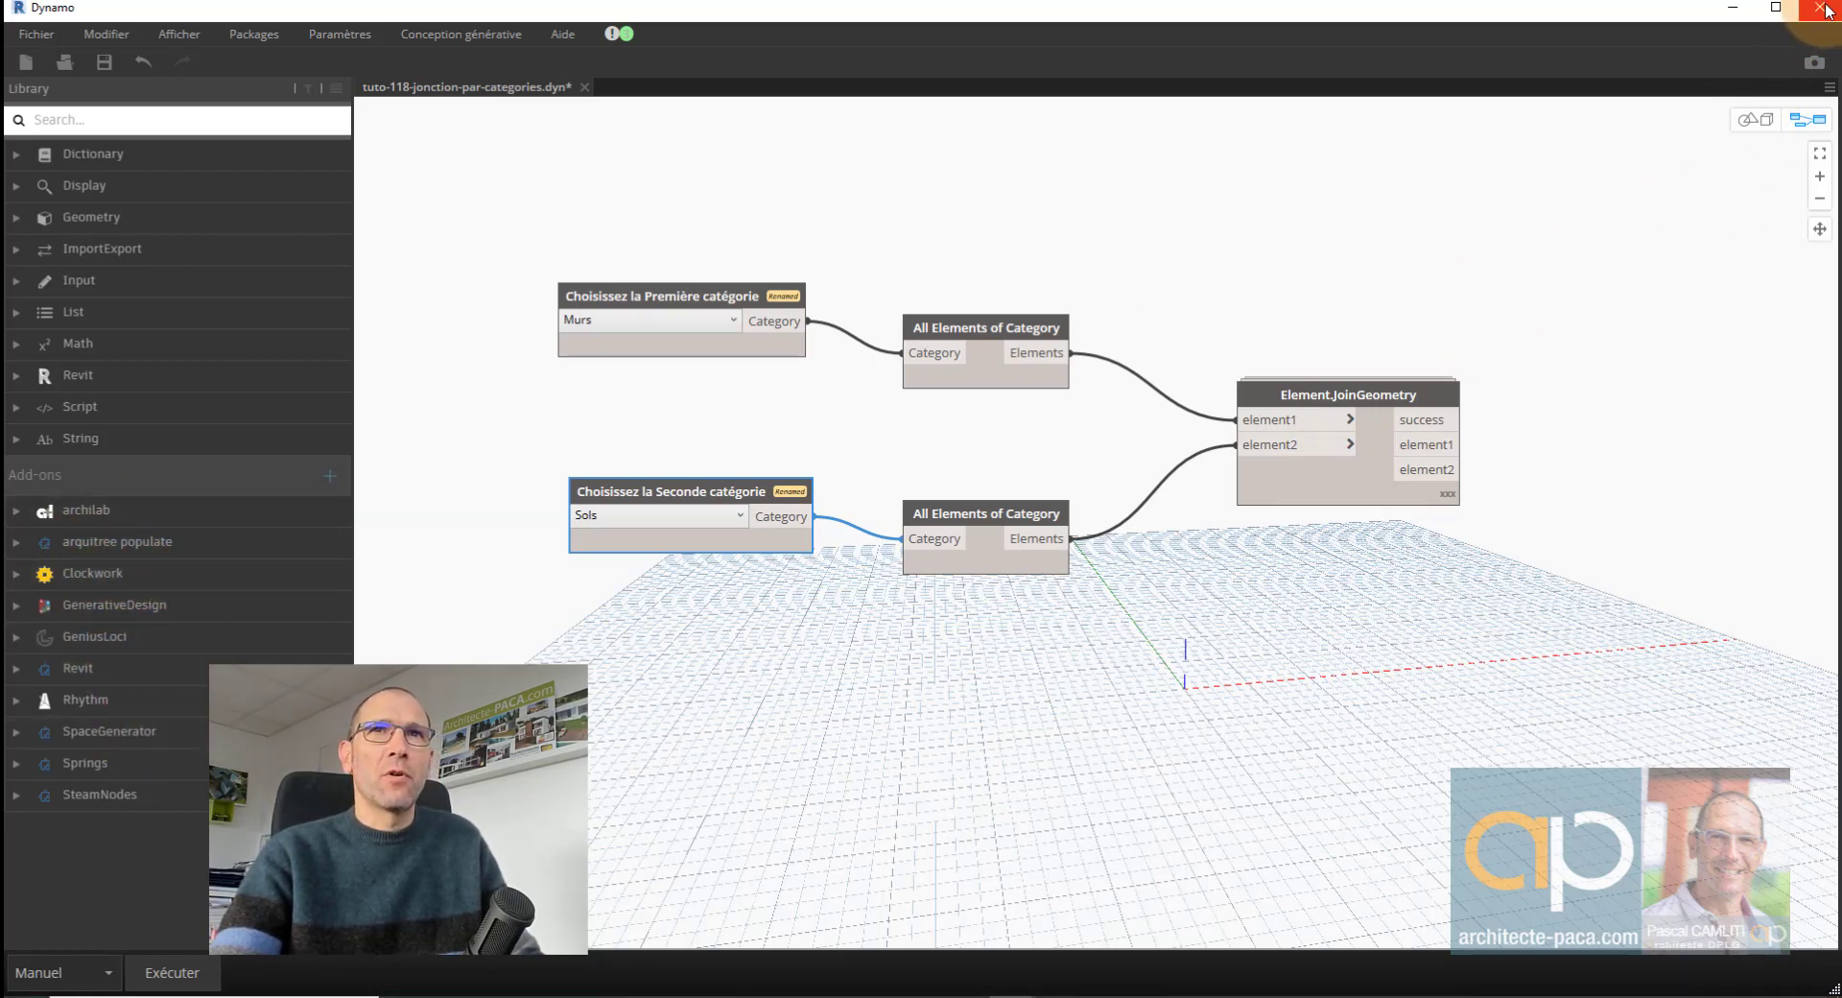
left_click(962, 557)
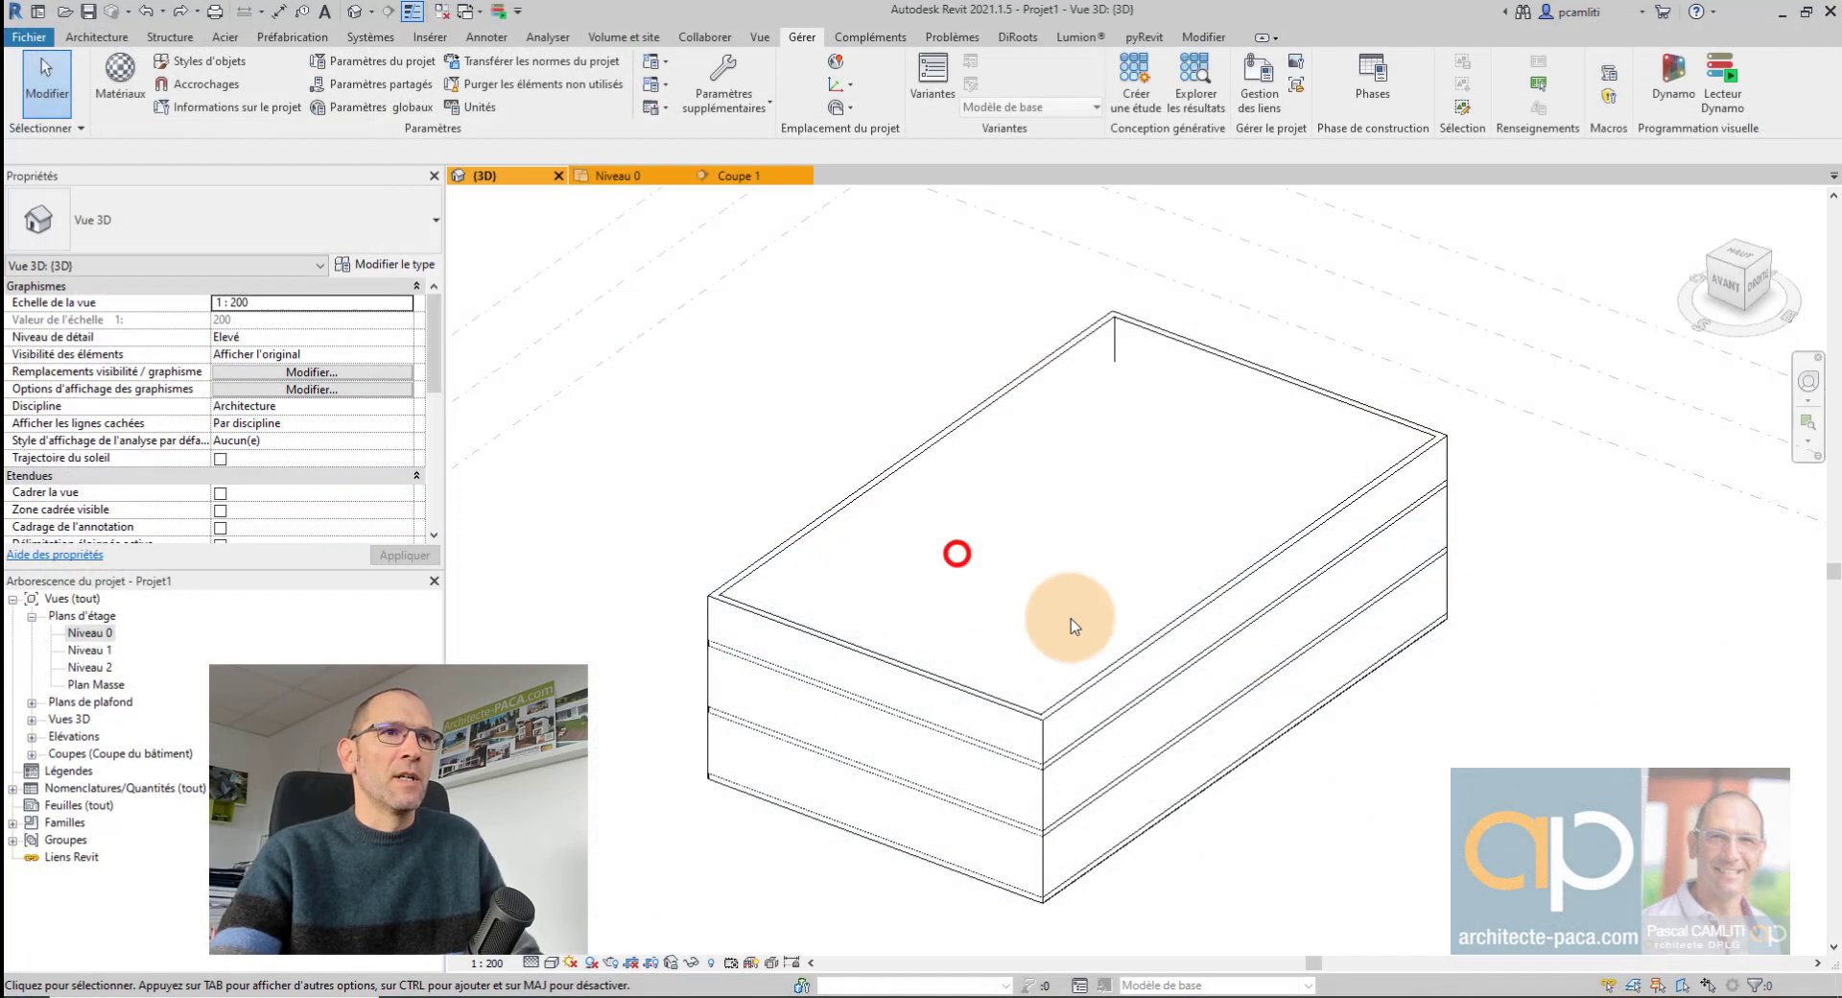
Open the Dynamo Player and display the inputs of the tuto-118-jonction-par-categories script.
left_click(1727, 86)
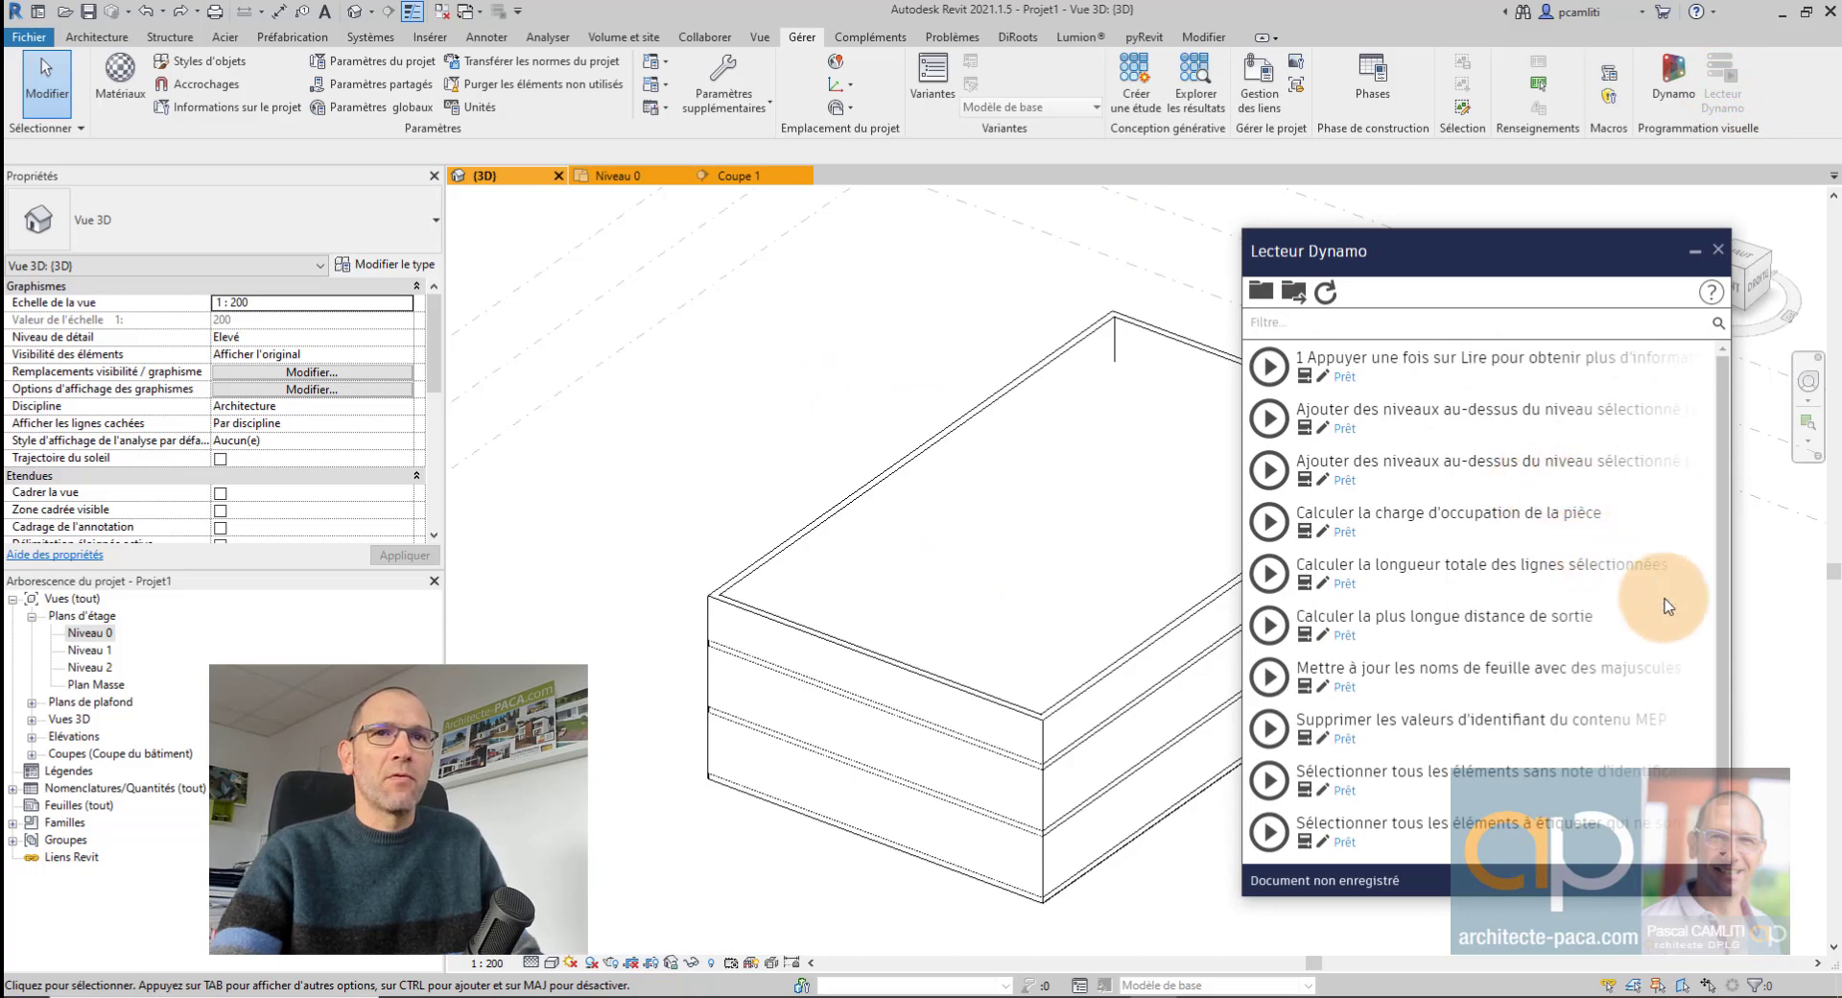
left_click_drag(1727, 600, 1727, 738)
left_click(1726, 751)
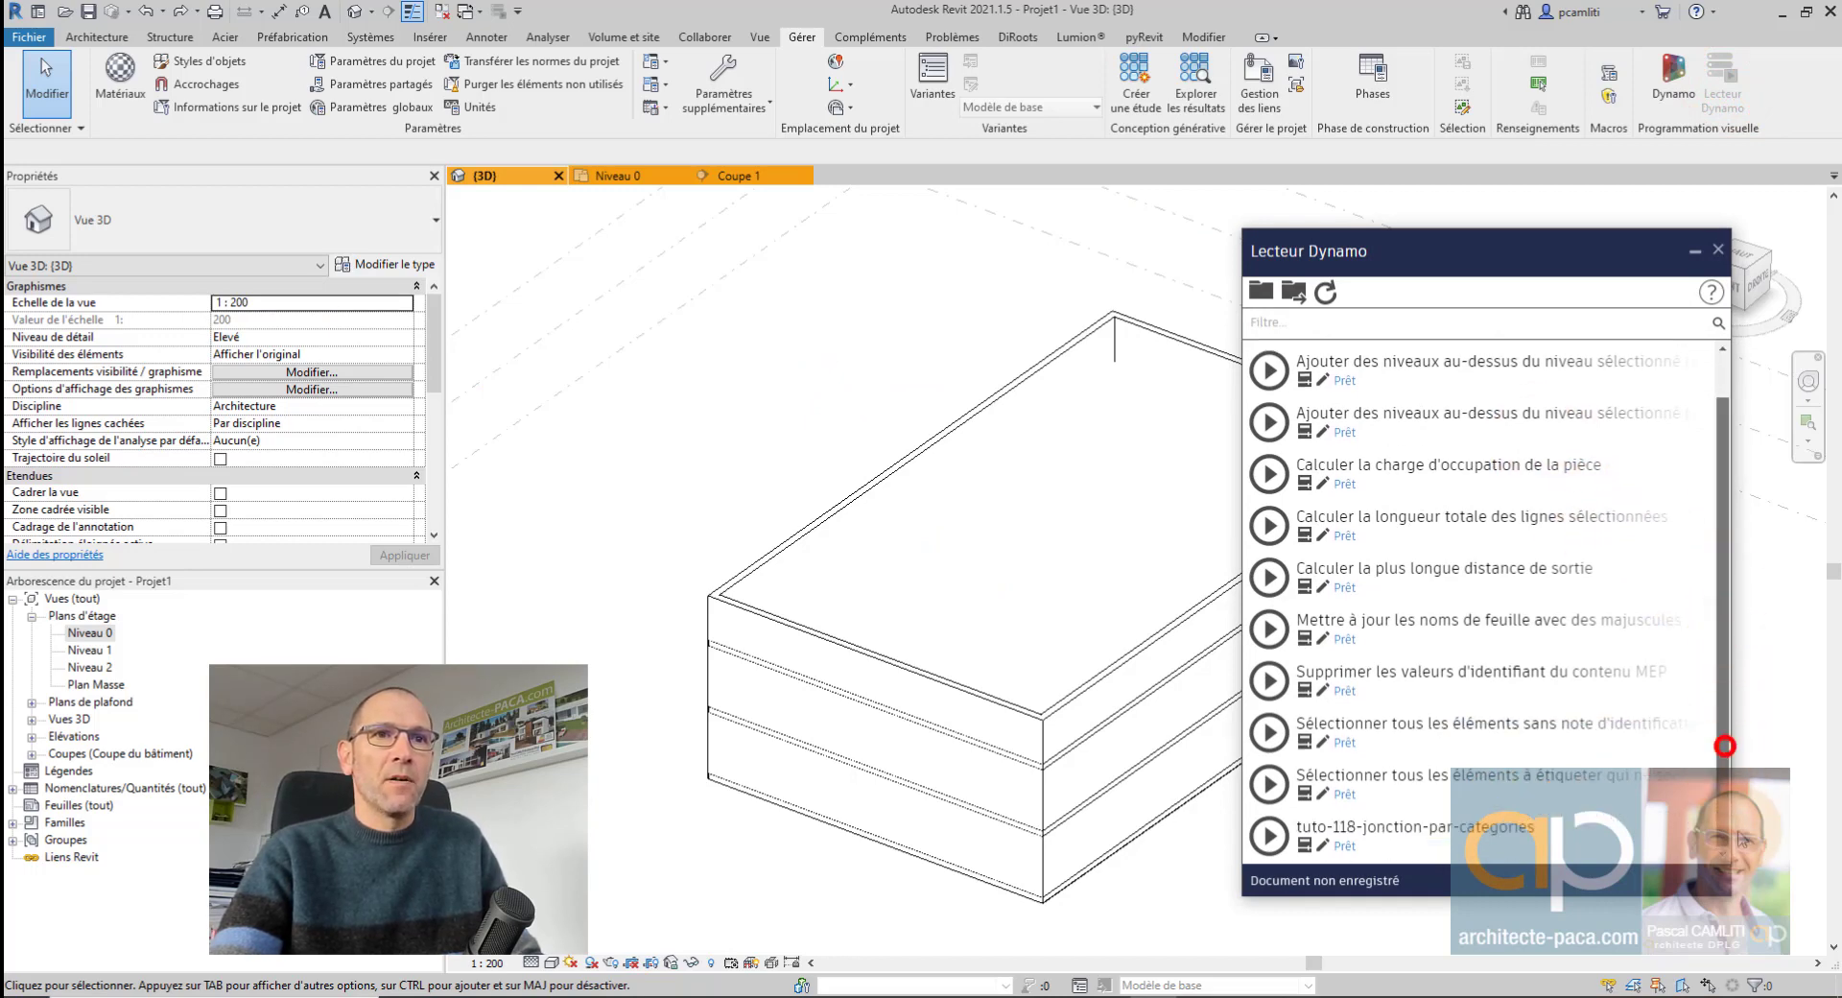
left_click(1308, 848)
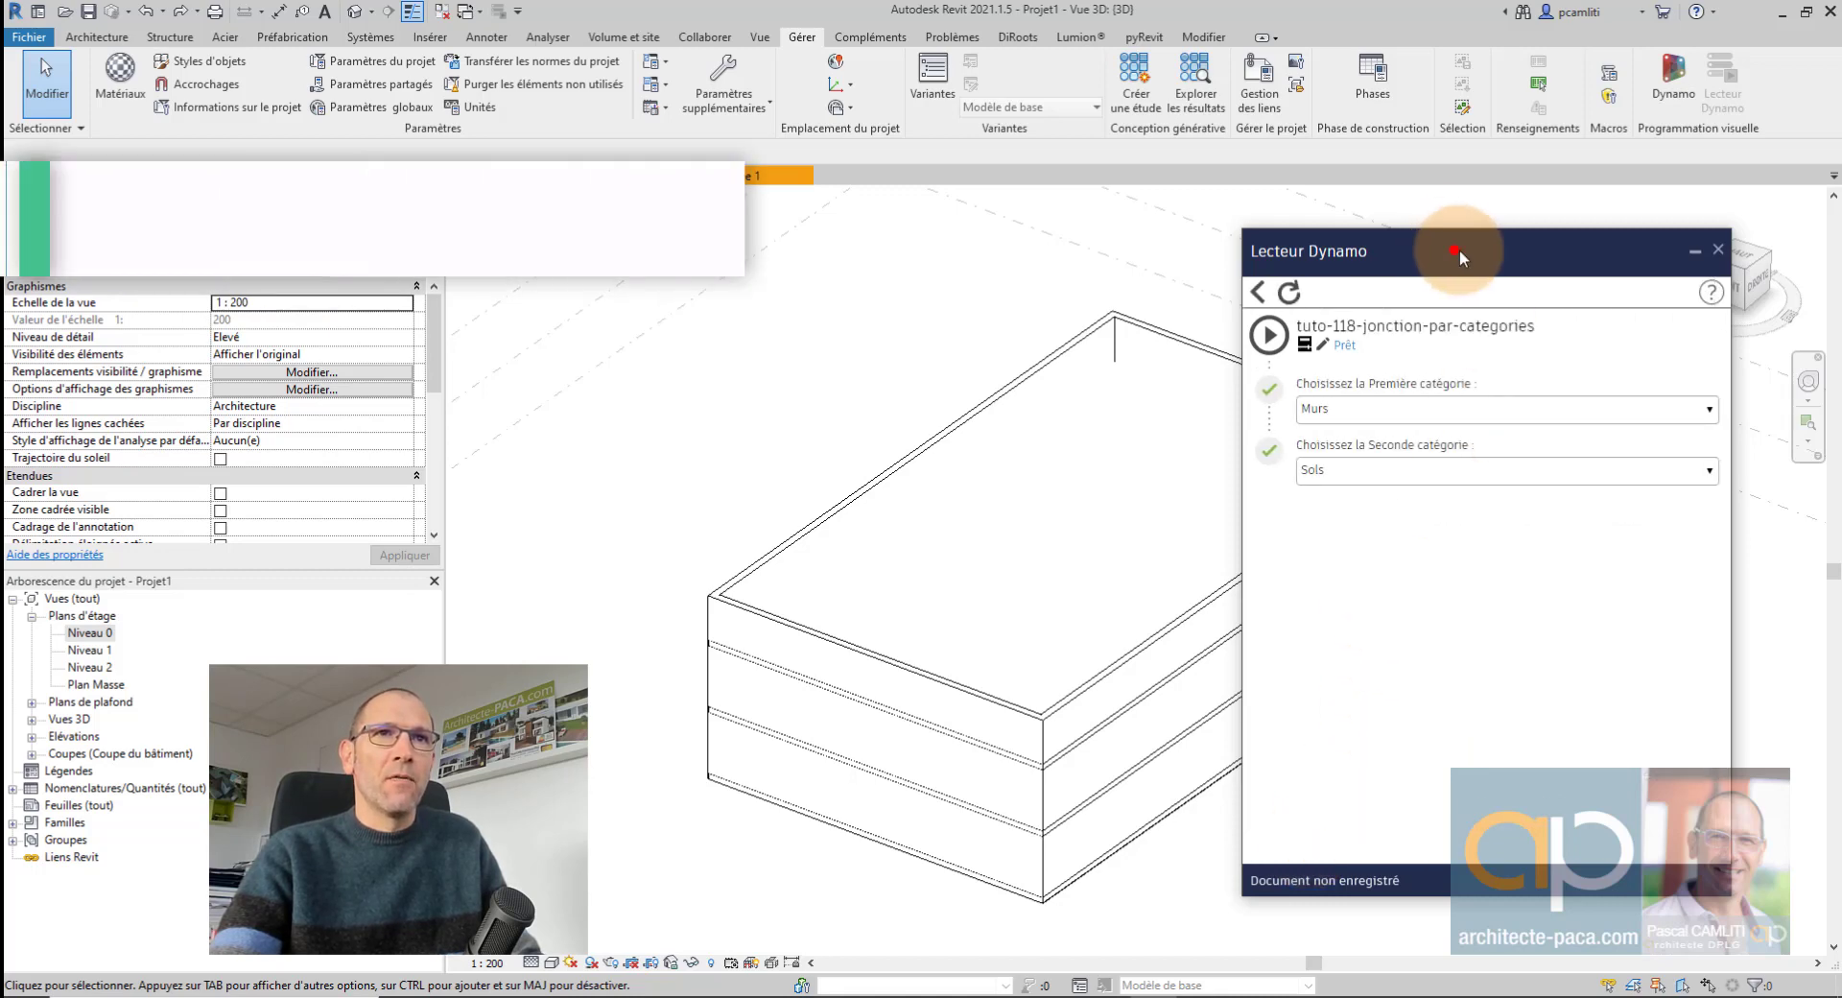
left_click_drag(1454, 249, 1521, 226)
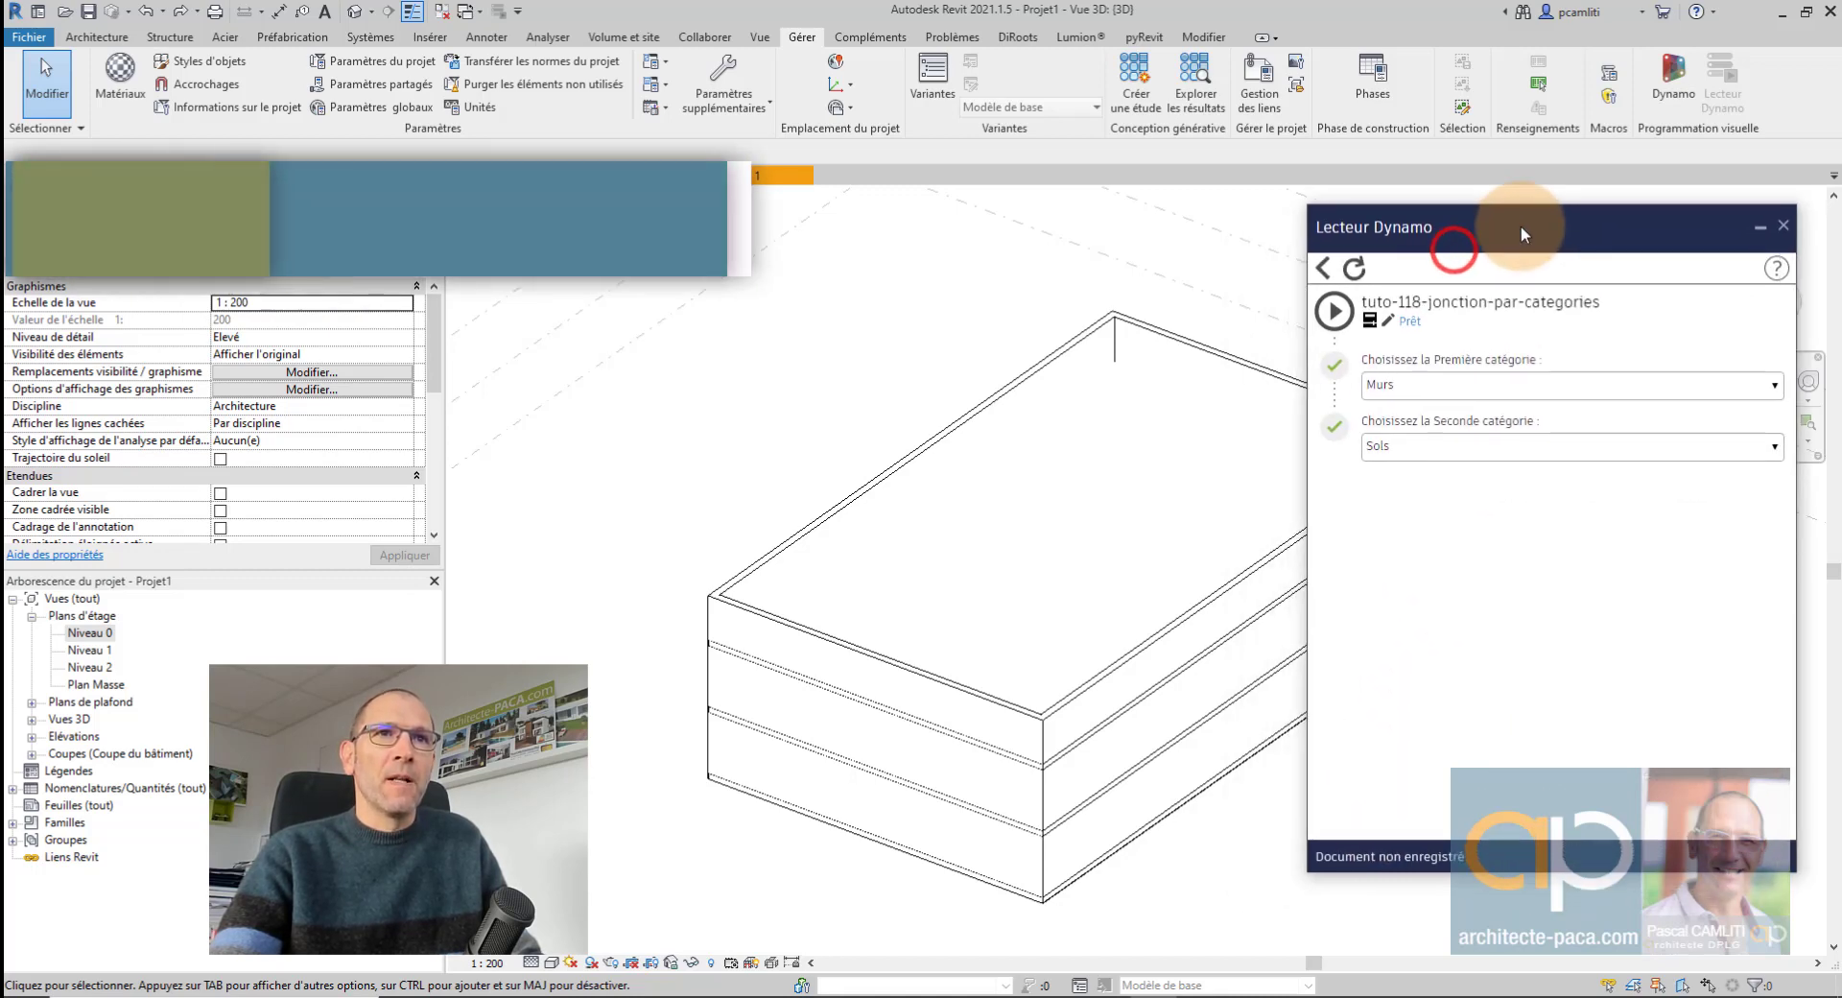
Run the script with Murs as the first category and Sols as the second category.
left_click(1443, 386)
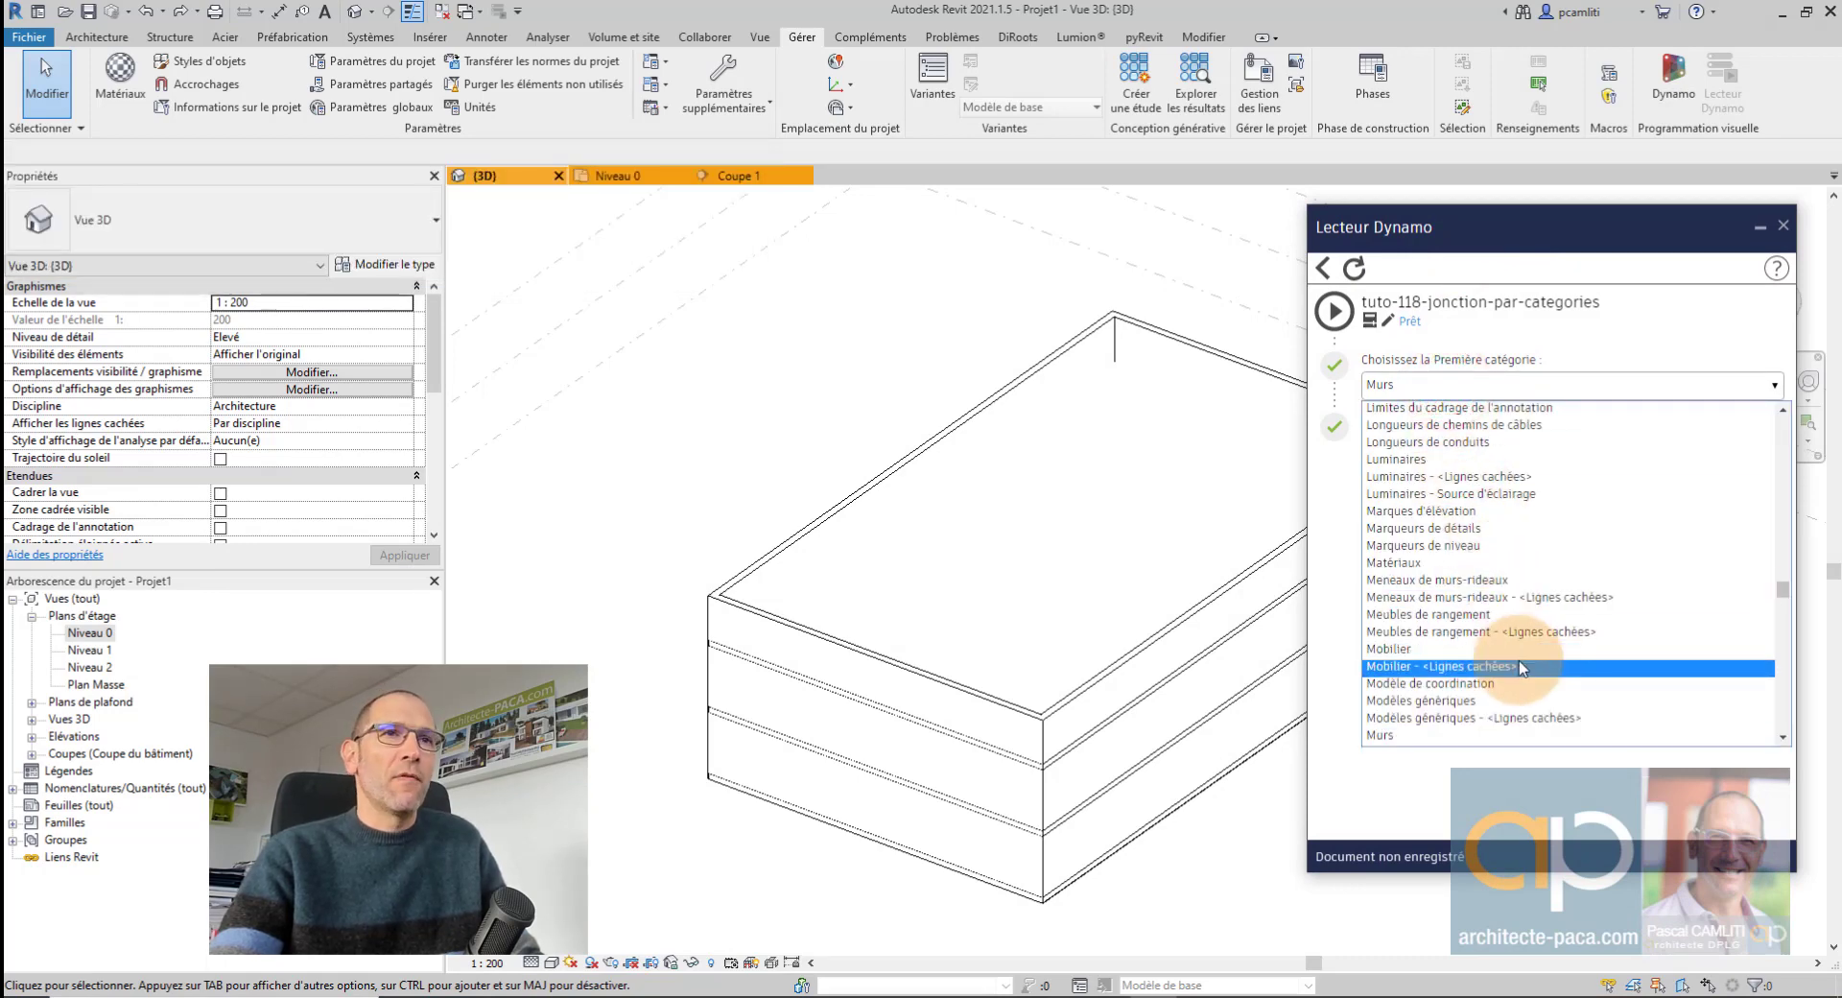
left_click(1548, 335)
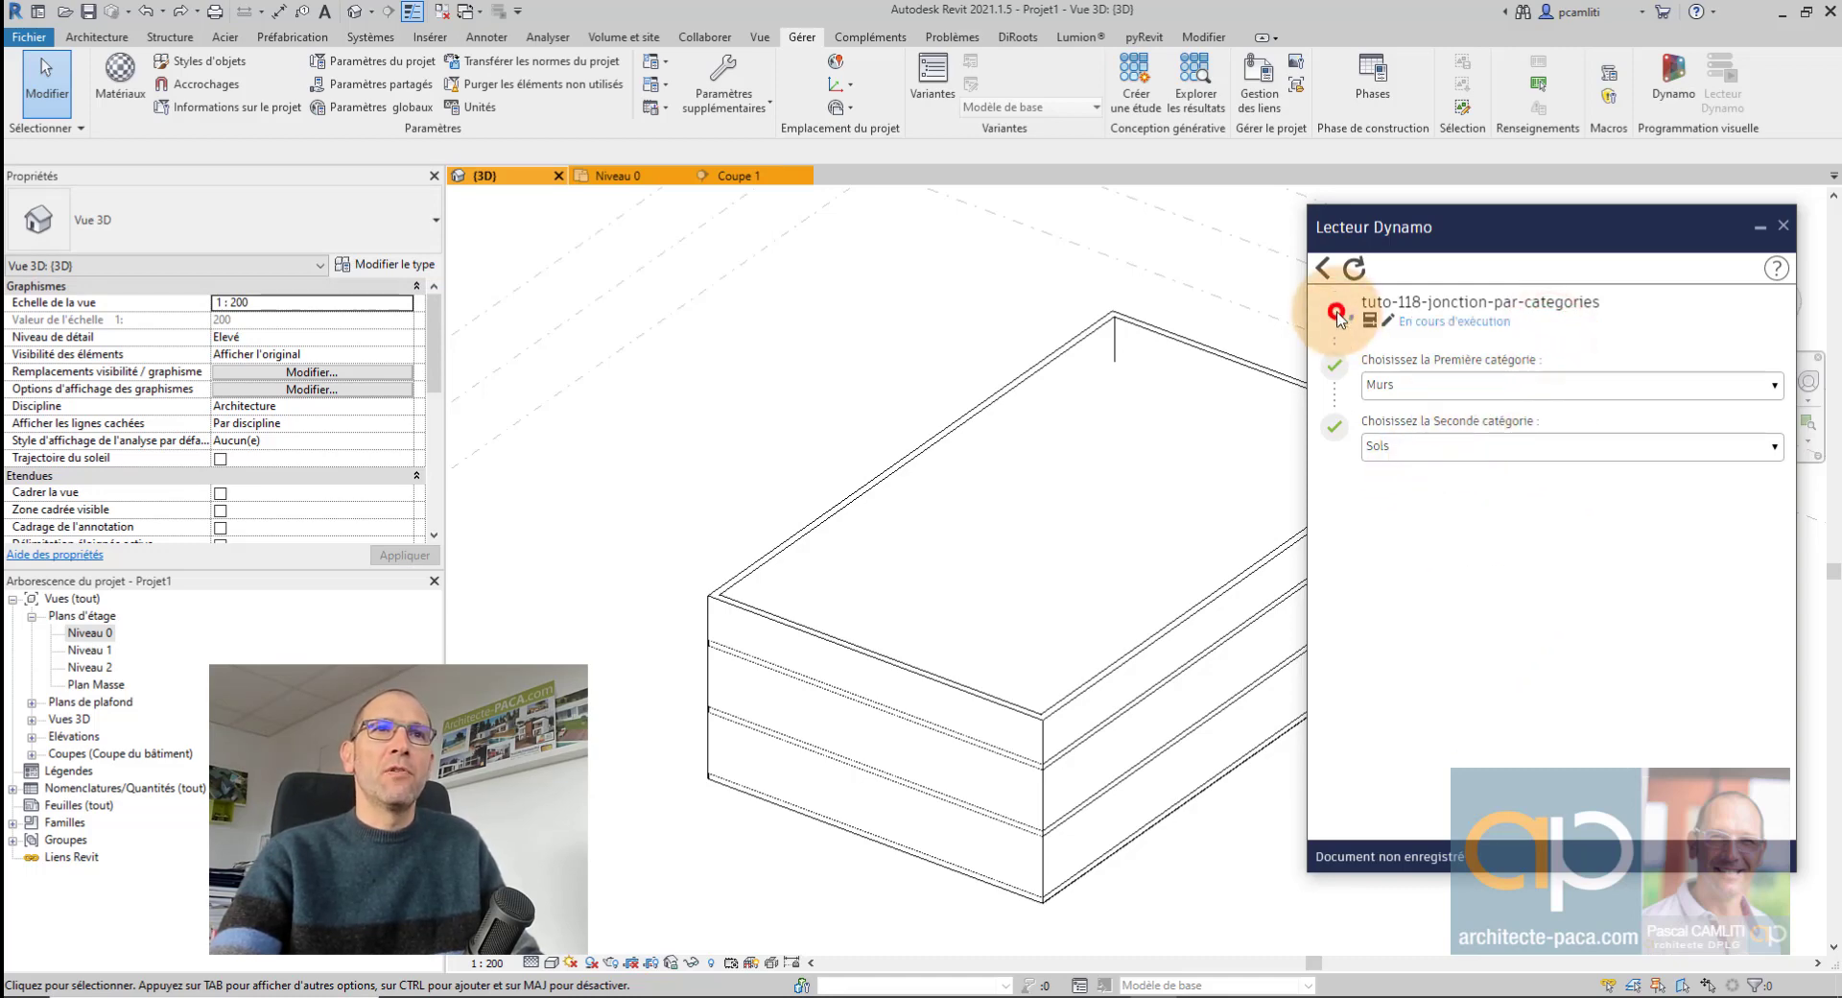
left_click(855, 432)
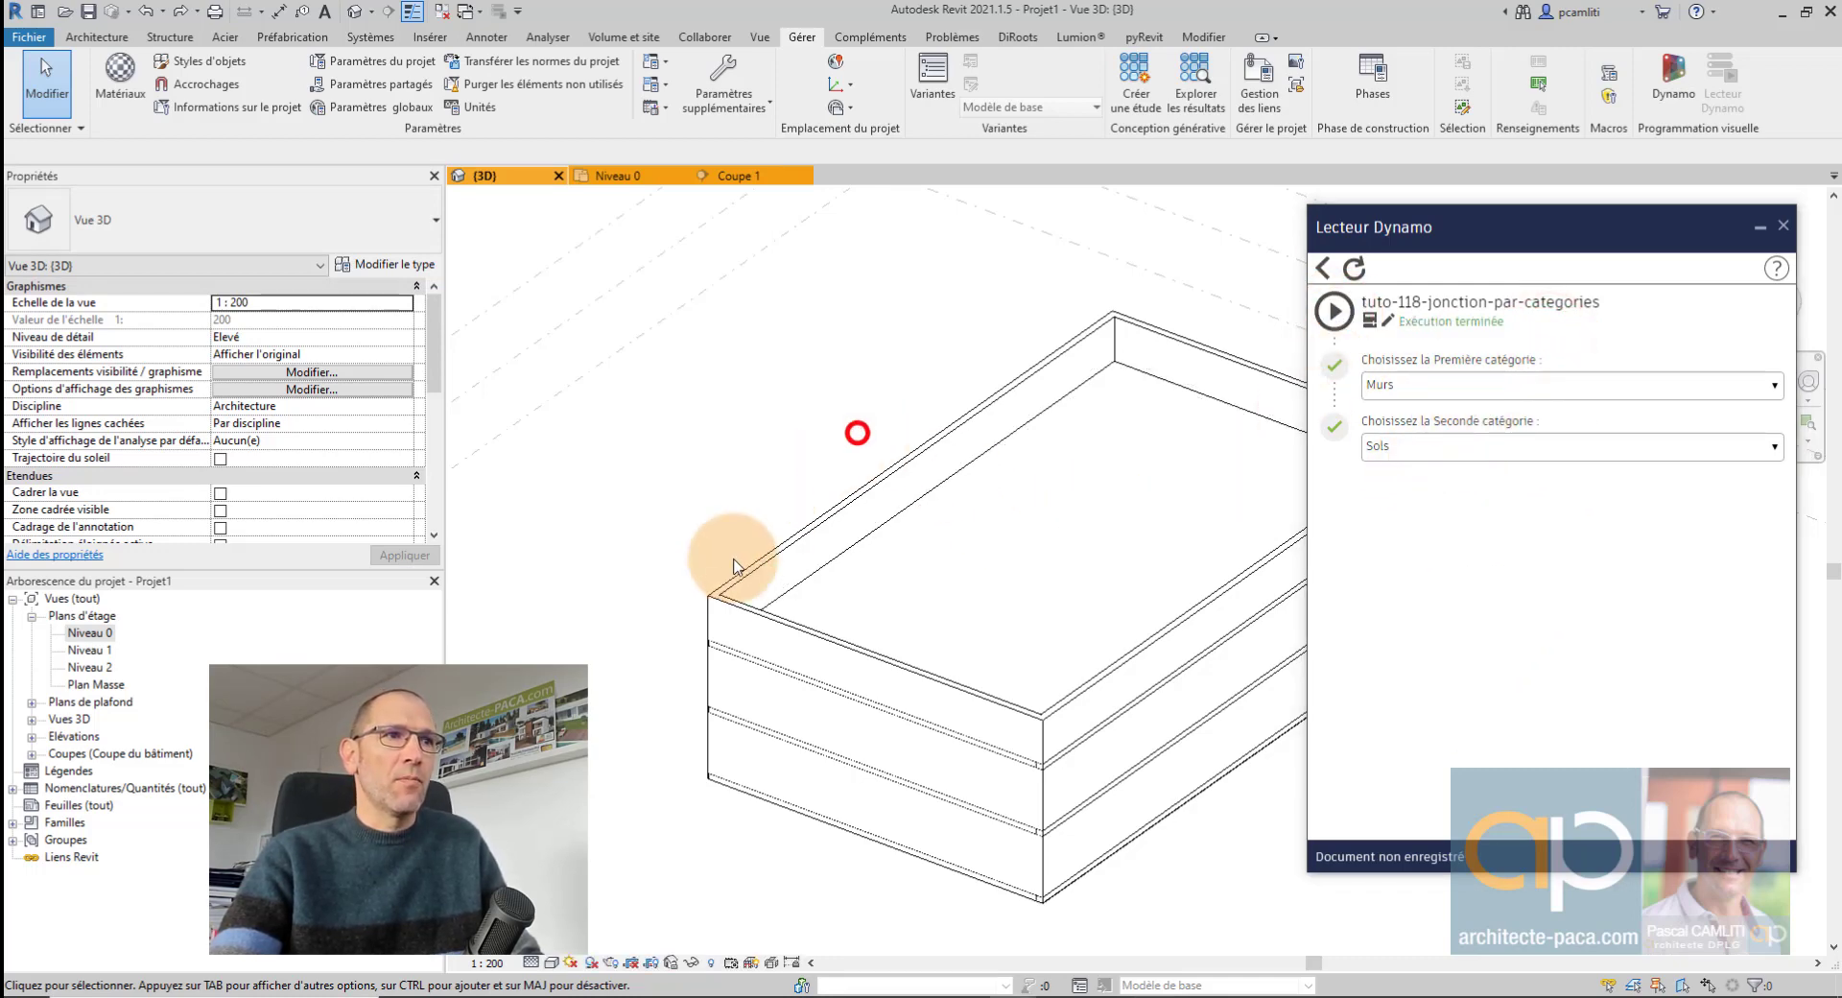
Inspect the wall and floor junctions in the 3D view and in the Coupe 1 section.
scroll(708, 638, "up", 2)
left_click(822, 447)
scroll(666, 506, "down", 4)
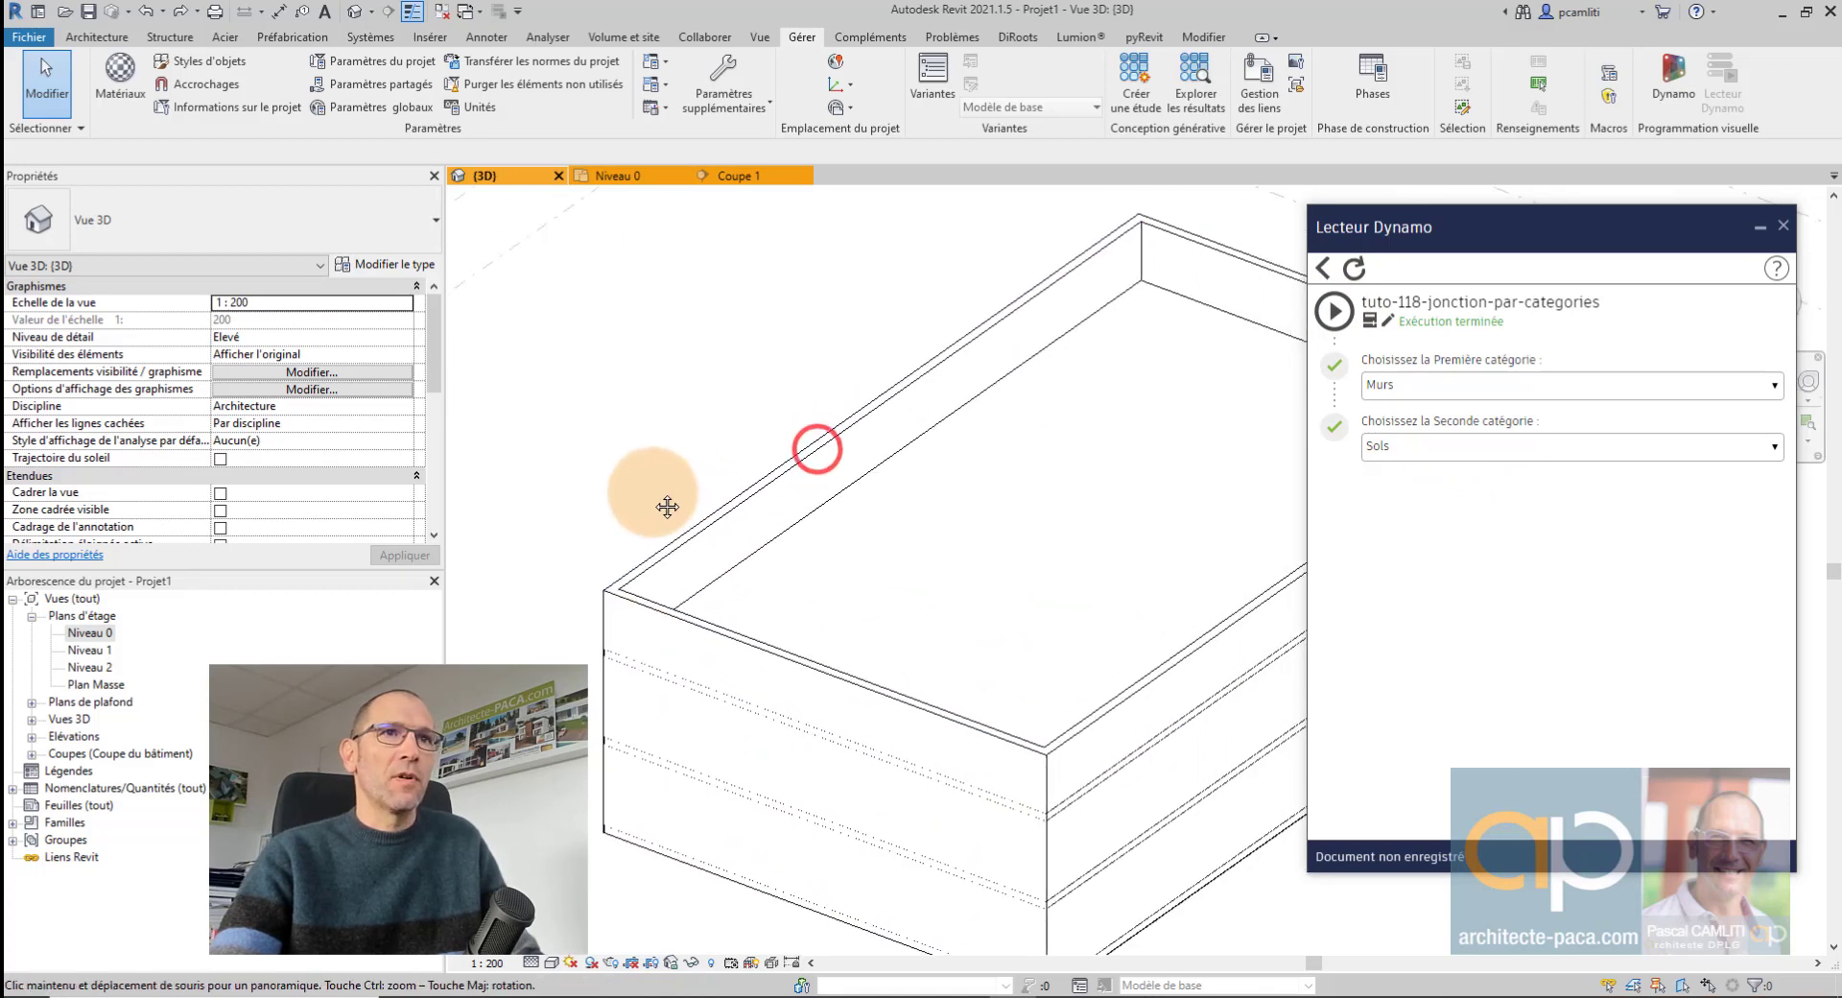
left_click(715, 177)
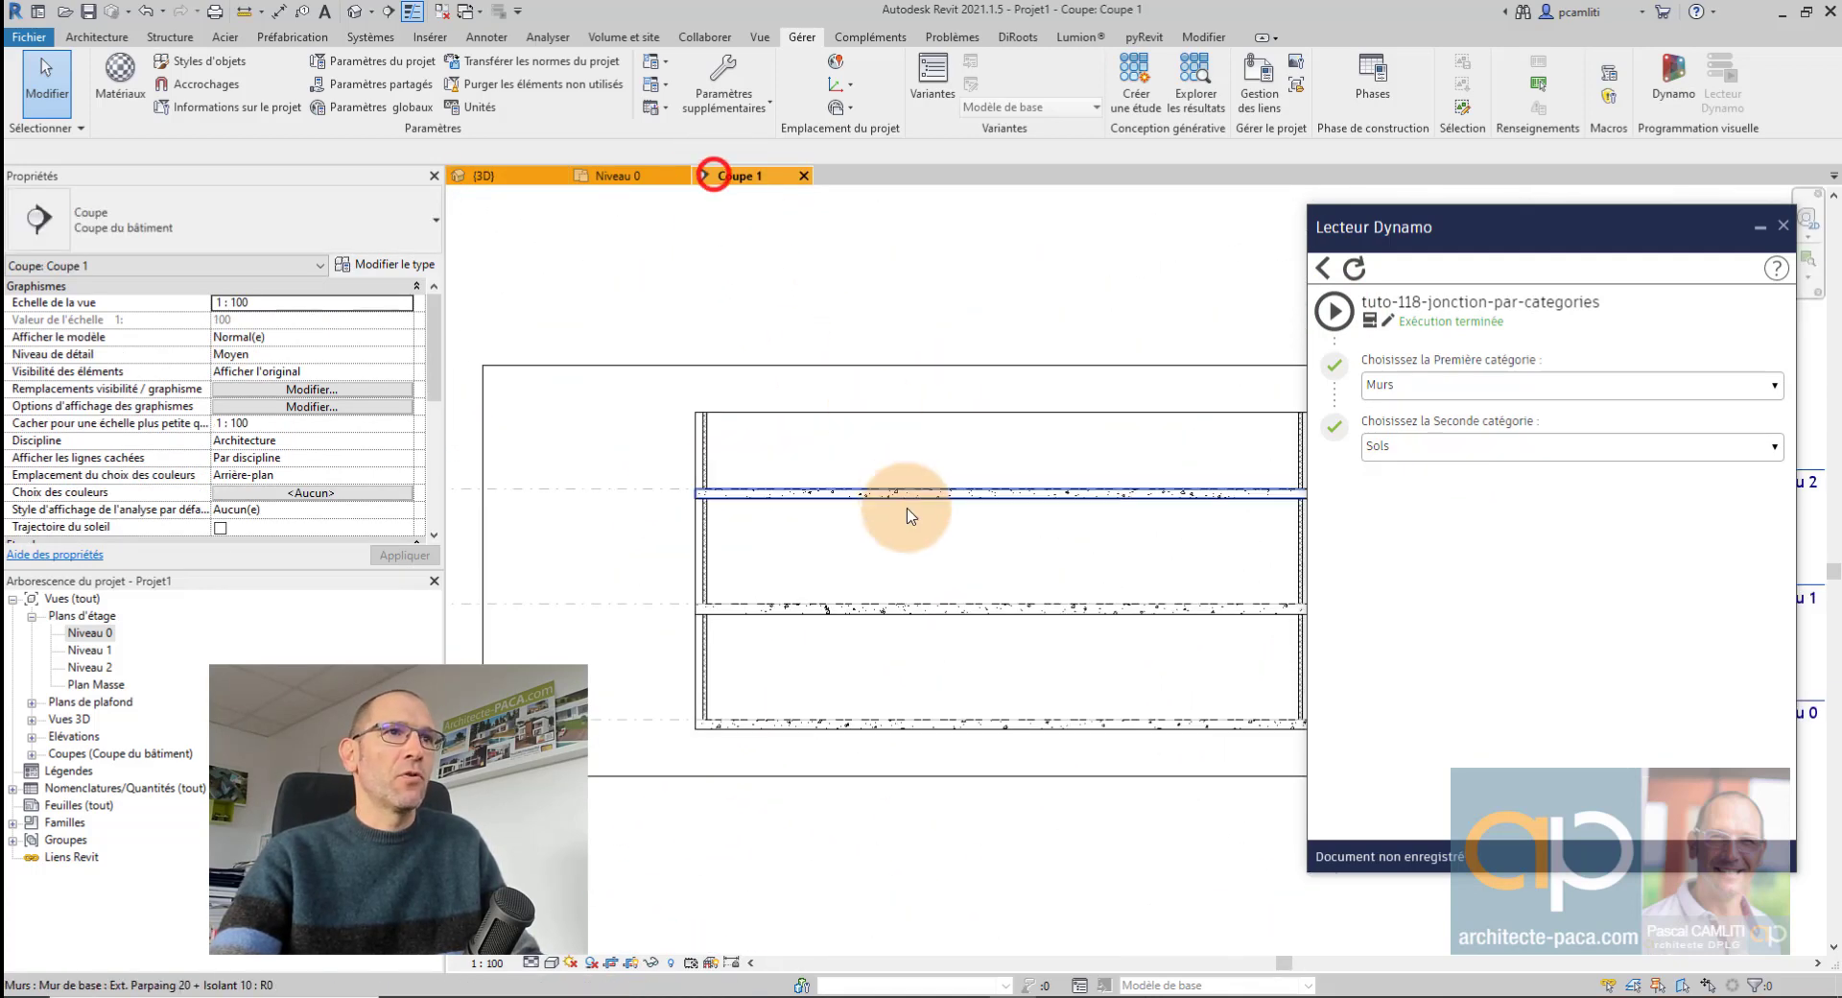
scroll(740, 513, "up", 4)
scroll(806, 575, "down", 4)
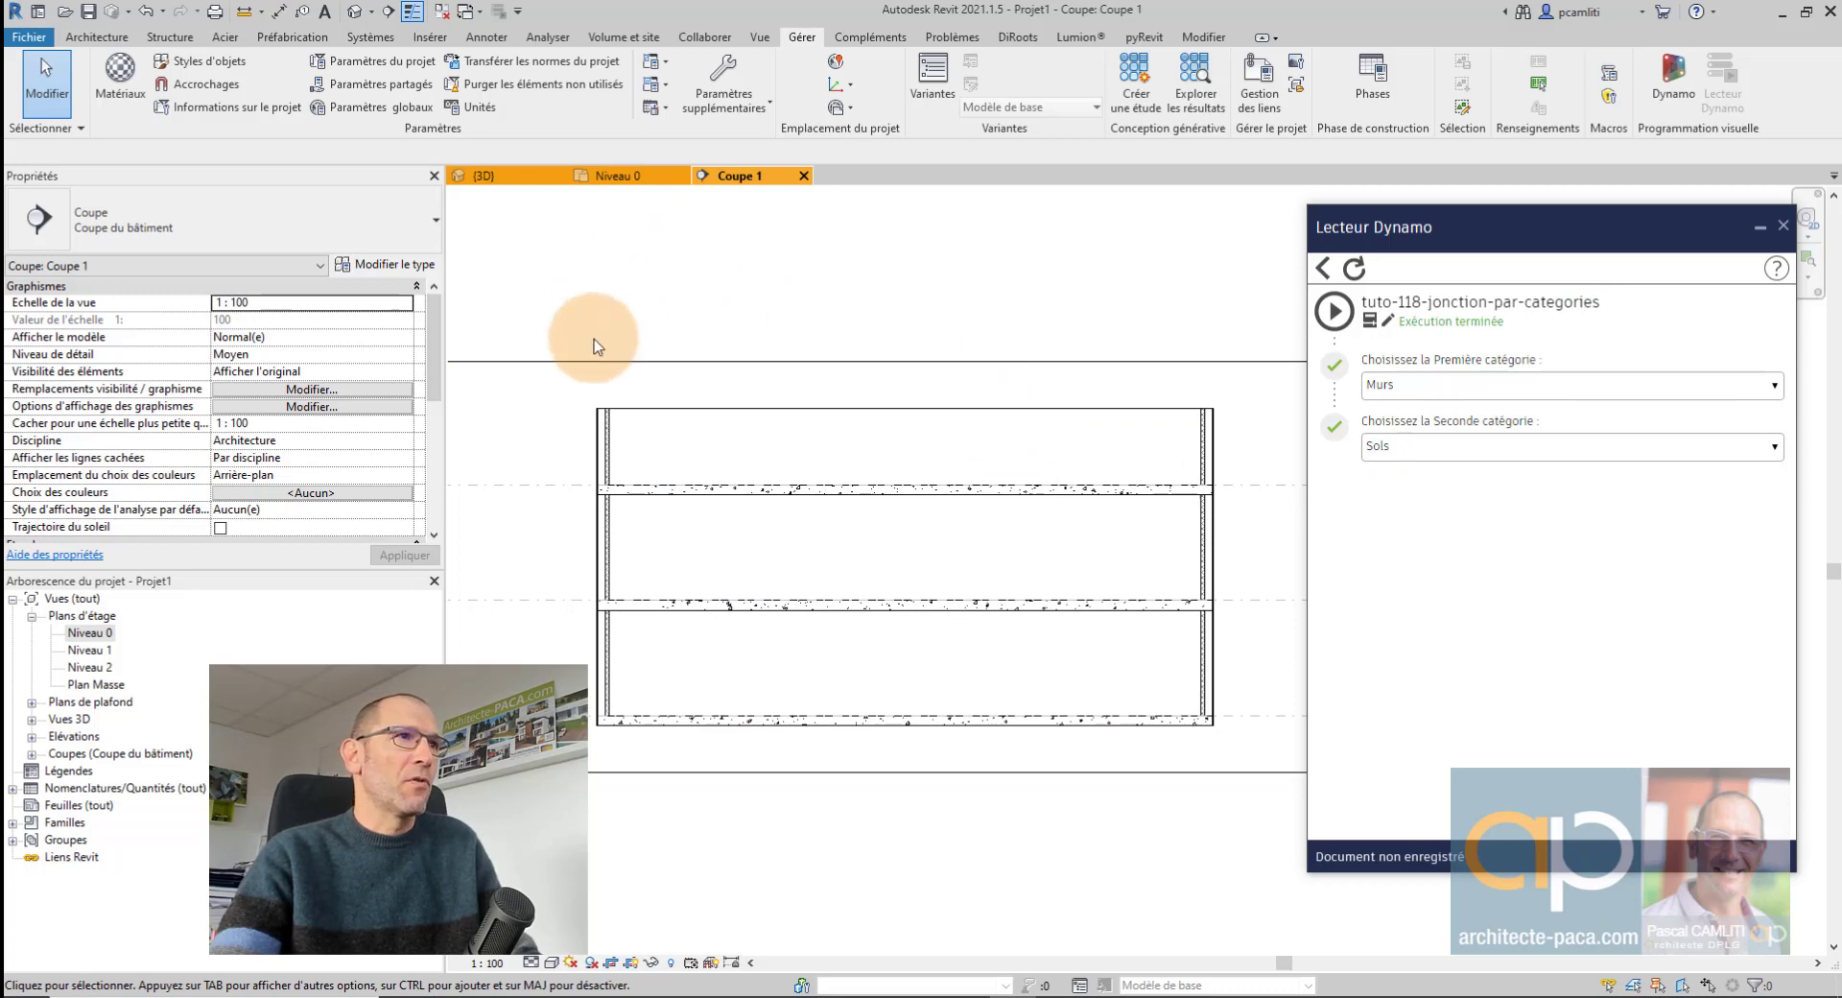
In the Niveau 0 plan, draw a short horizontal wall to the right of the building, with its height up to Niveau 2.
double_click(100, 636)
scroll(825, 499, "up", 5)
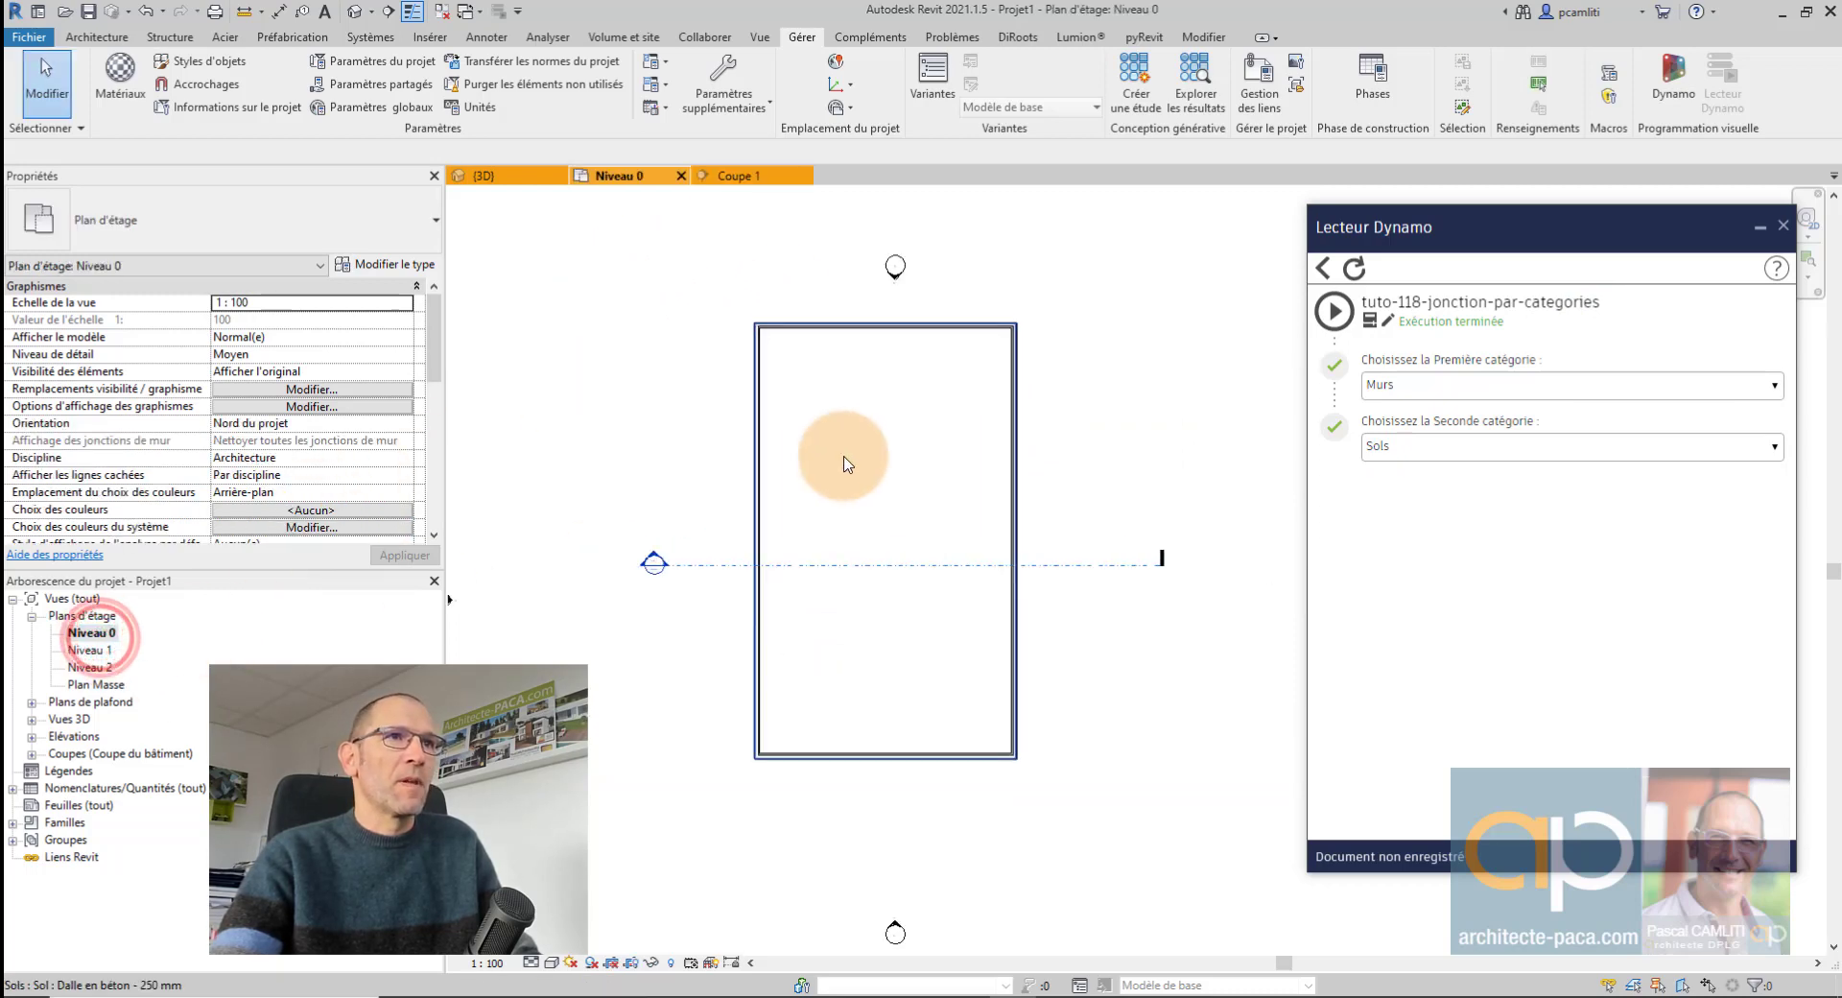
left_click(82, 39)
left_click(114, 74)
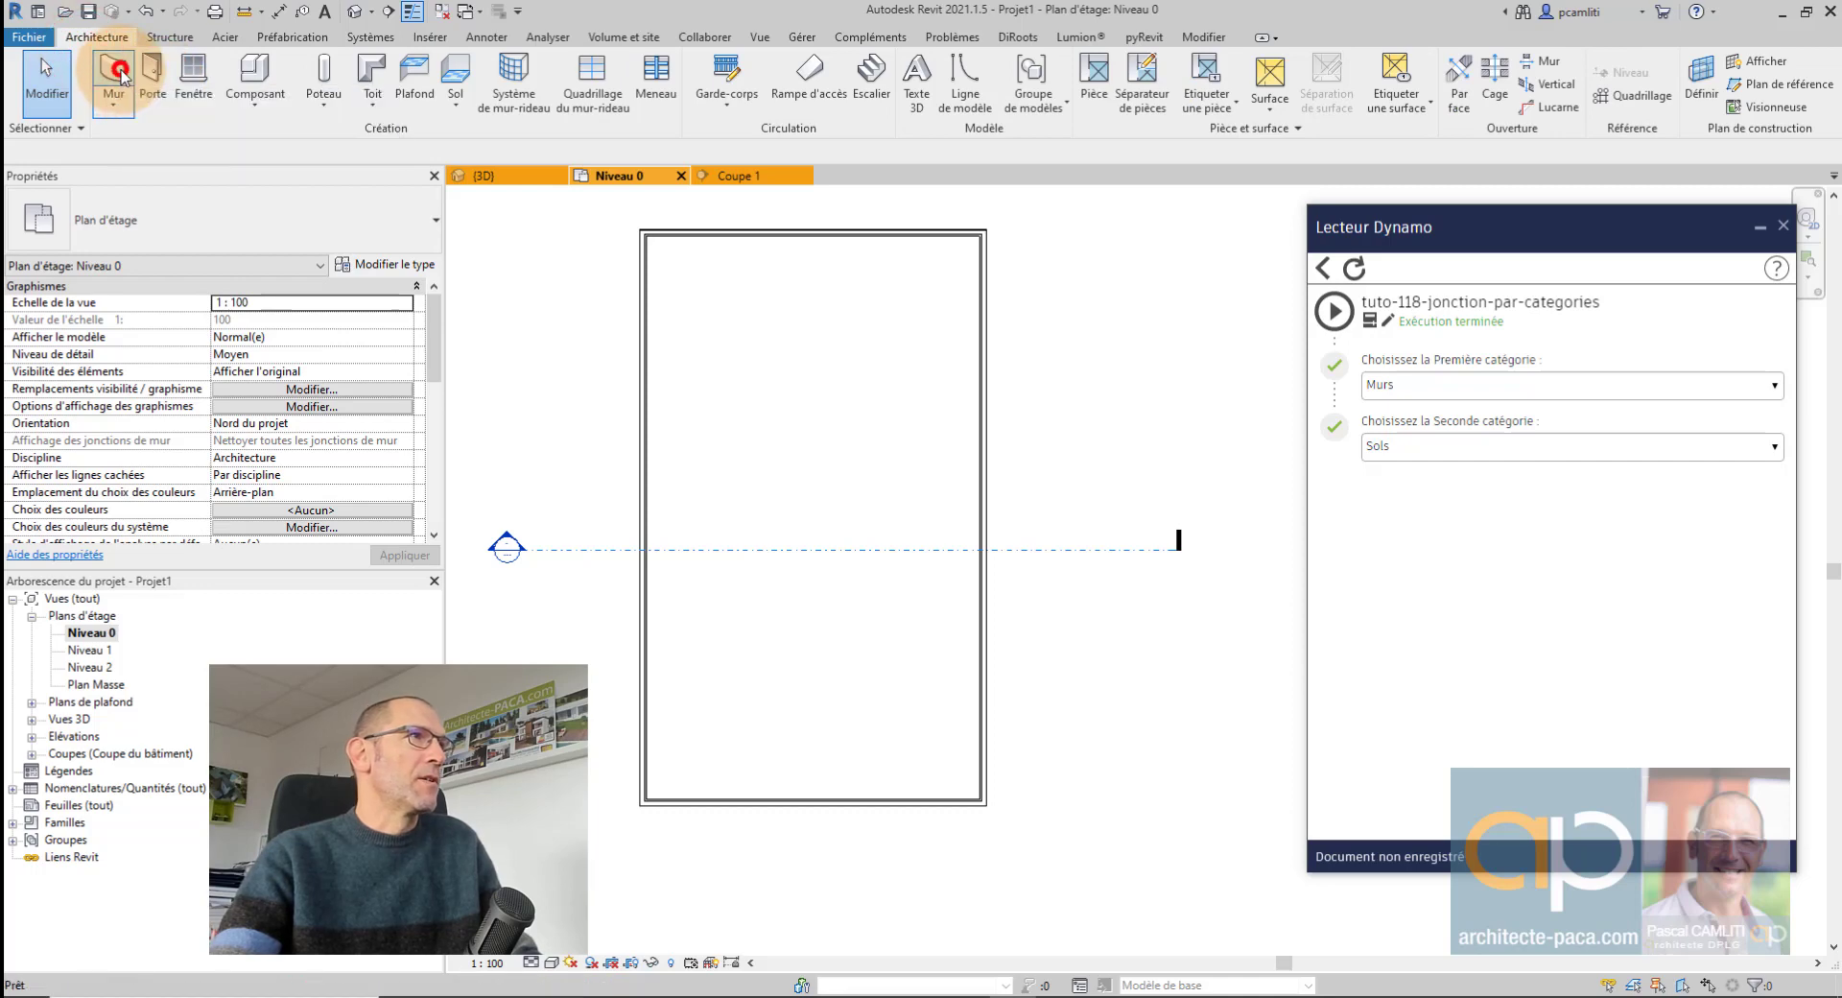
middle_click_drag(1078, 435, 782, 401)
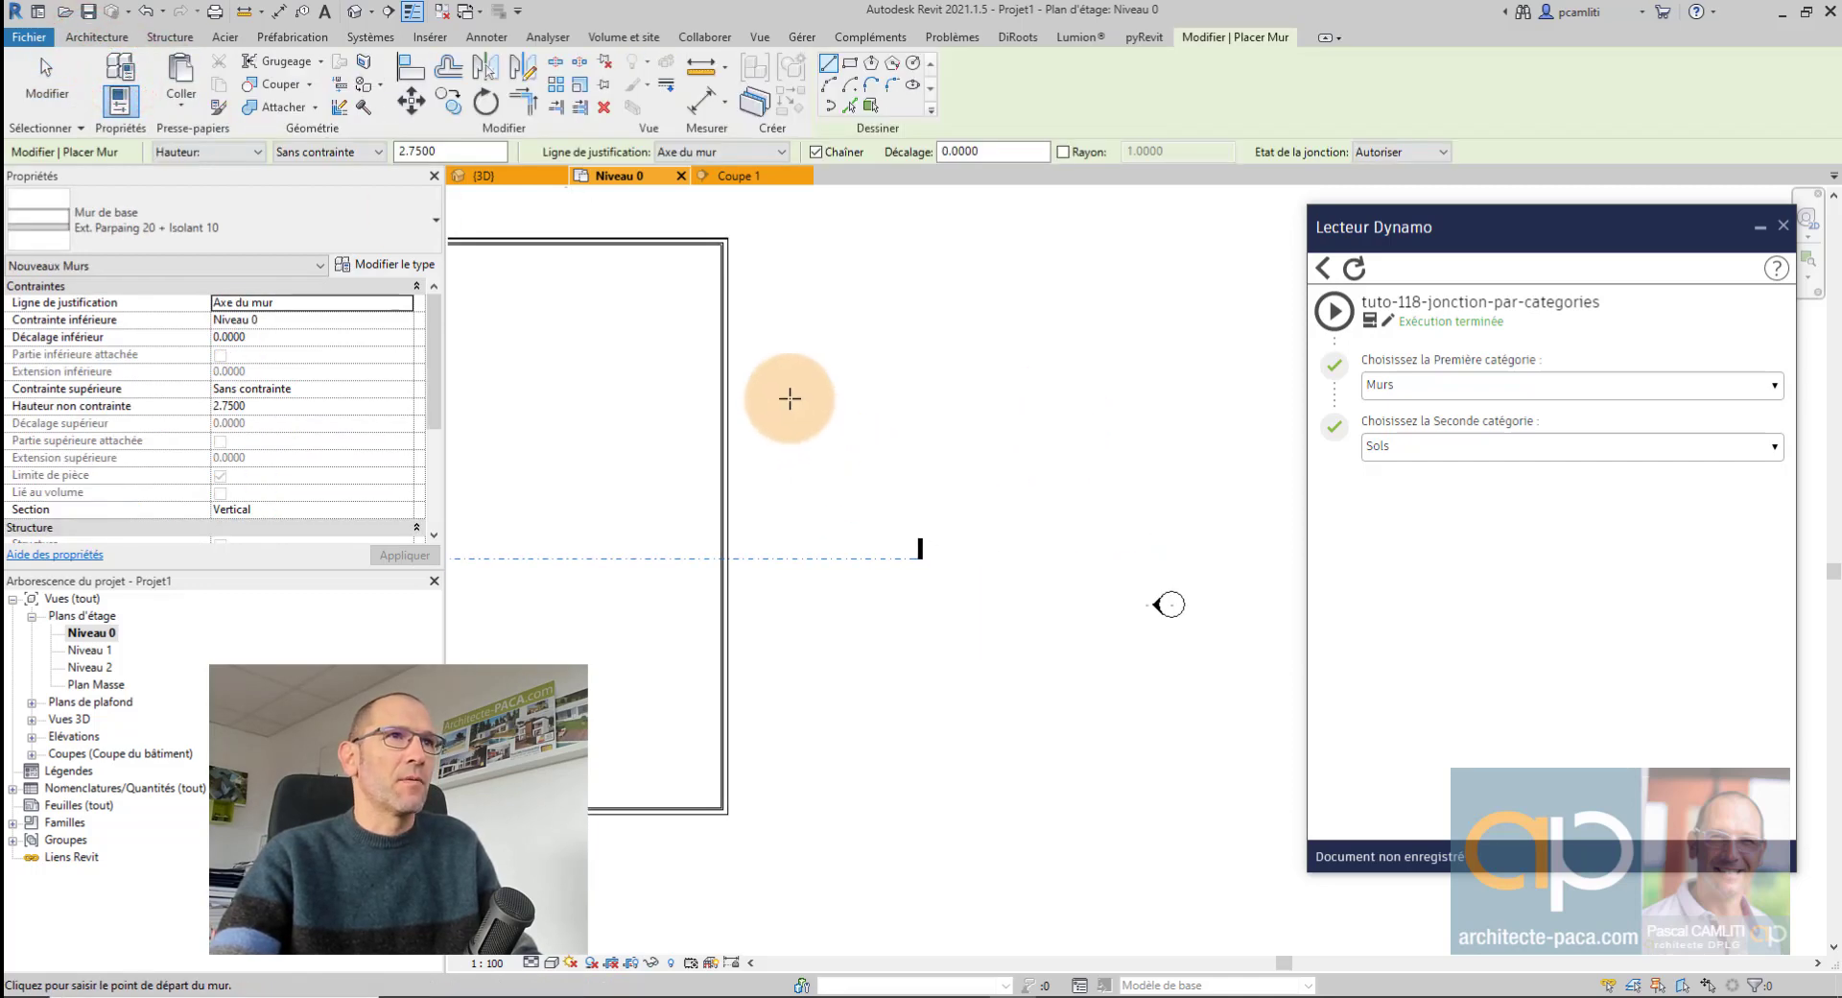
left_click(326, 152)
left_click(333, 201)
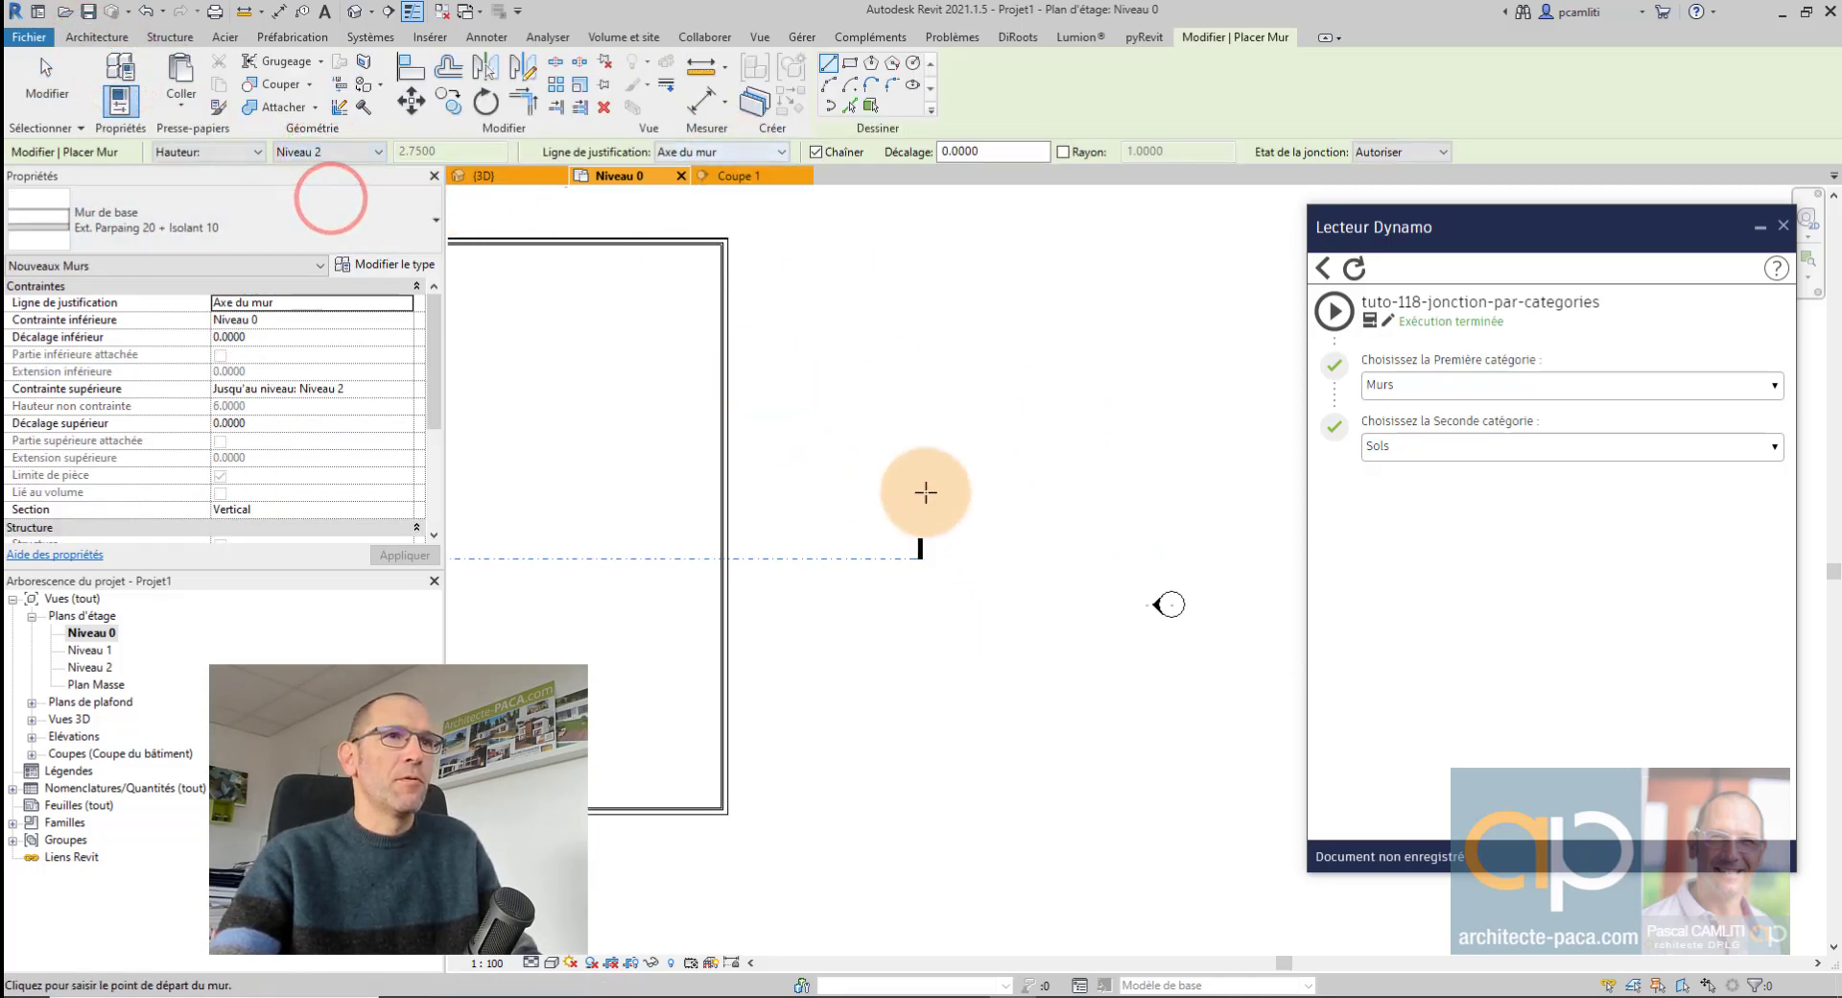
left_click(913, 444)
left_click(1122, 444)
key("Escape")
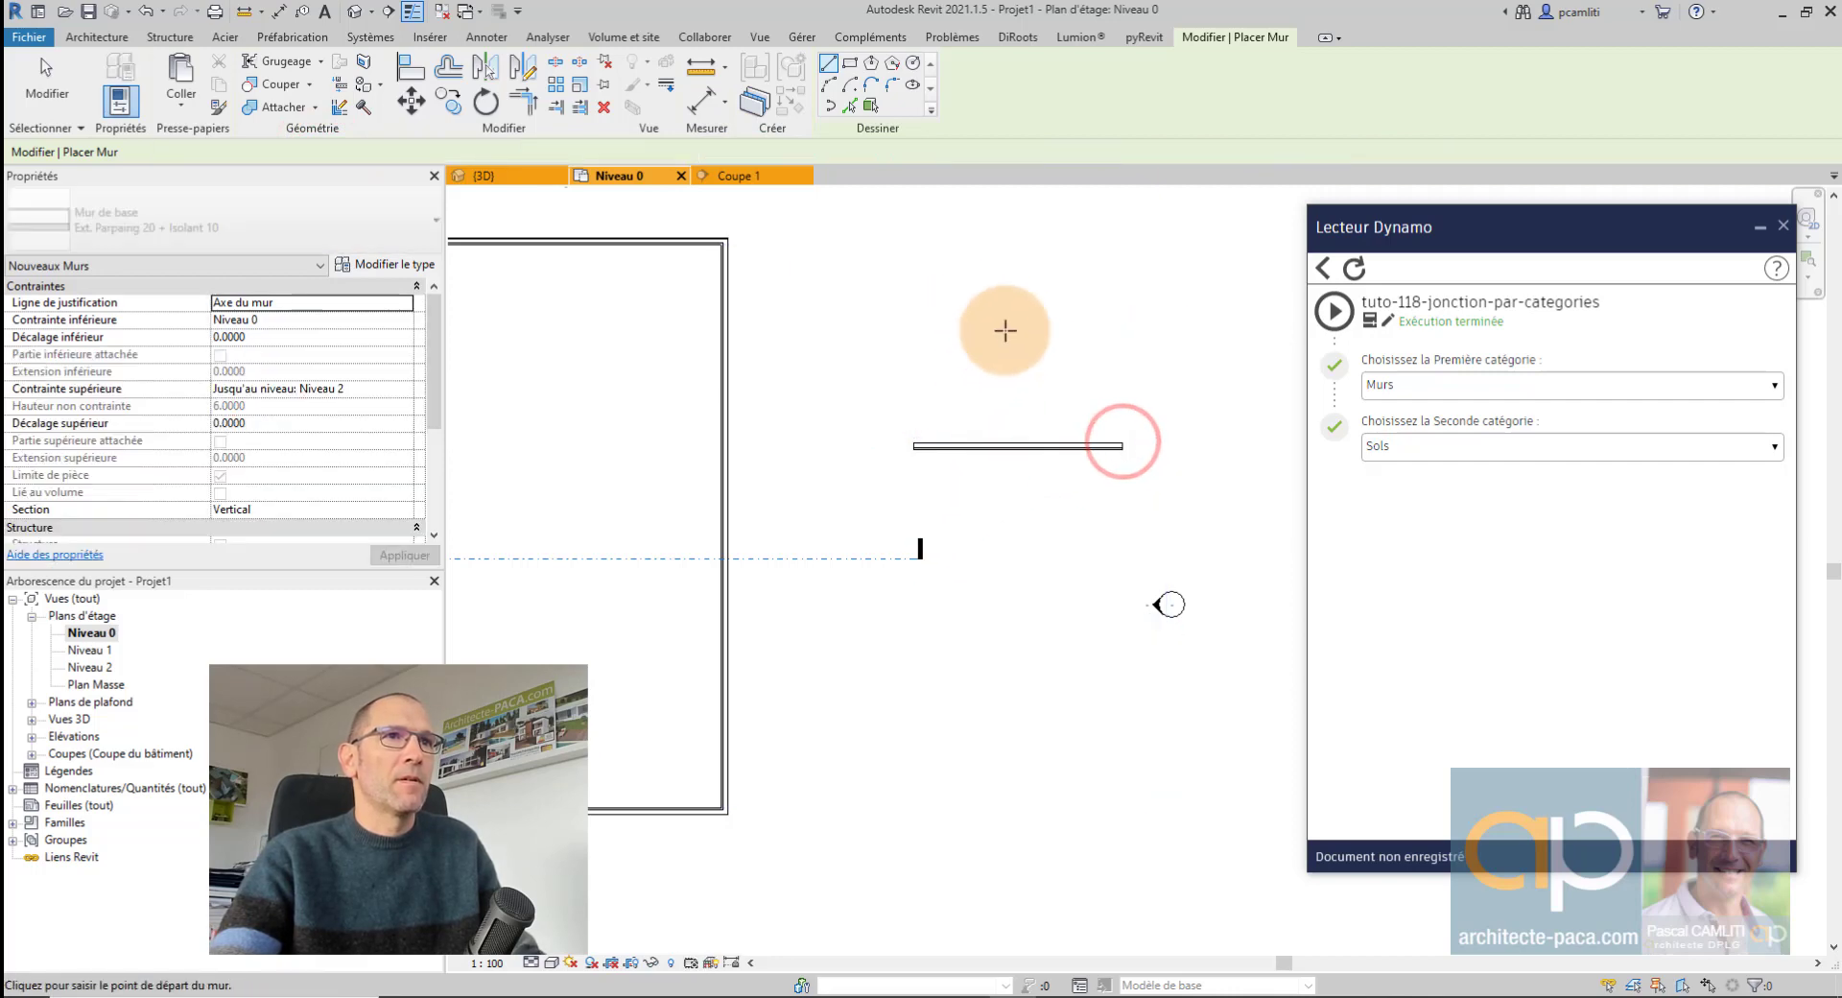
Draw a second, nearly vertical wall crossing the short horizontal wall and show the 3D view.
left_click(1010, 313)
left_click(1020, 509)
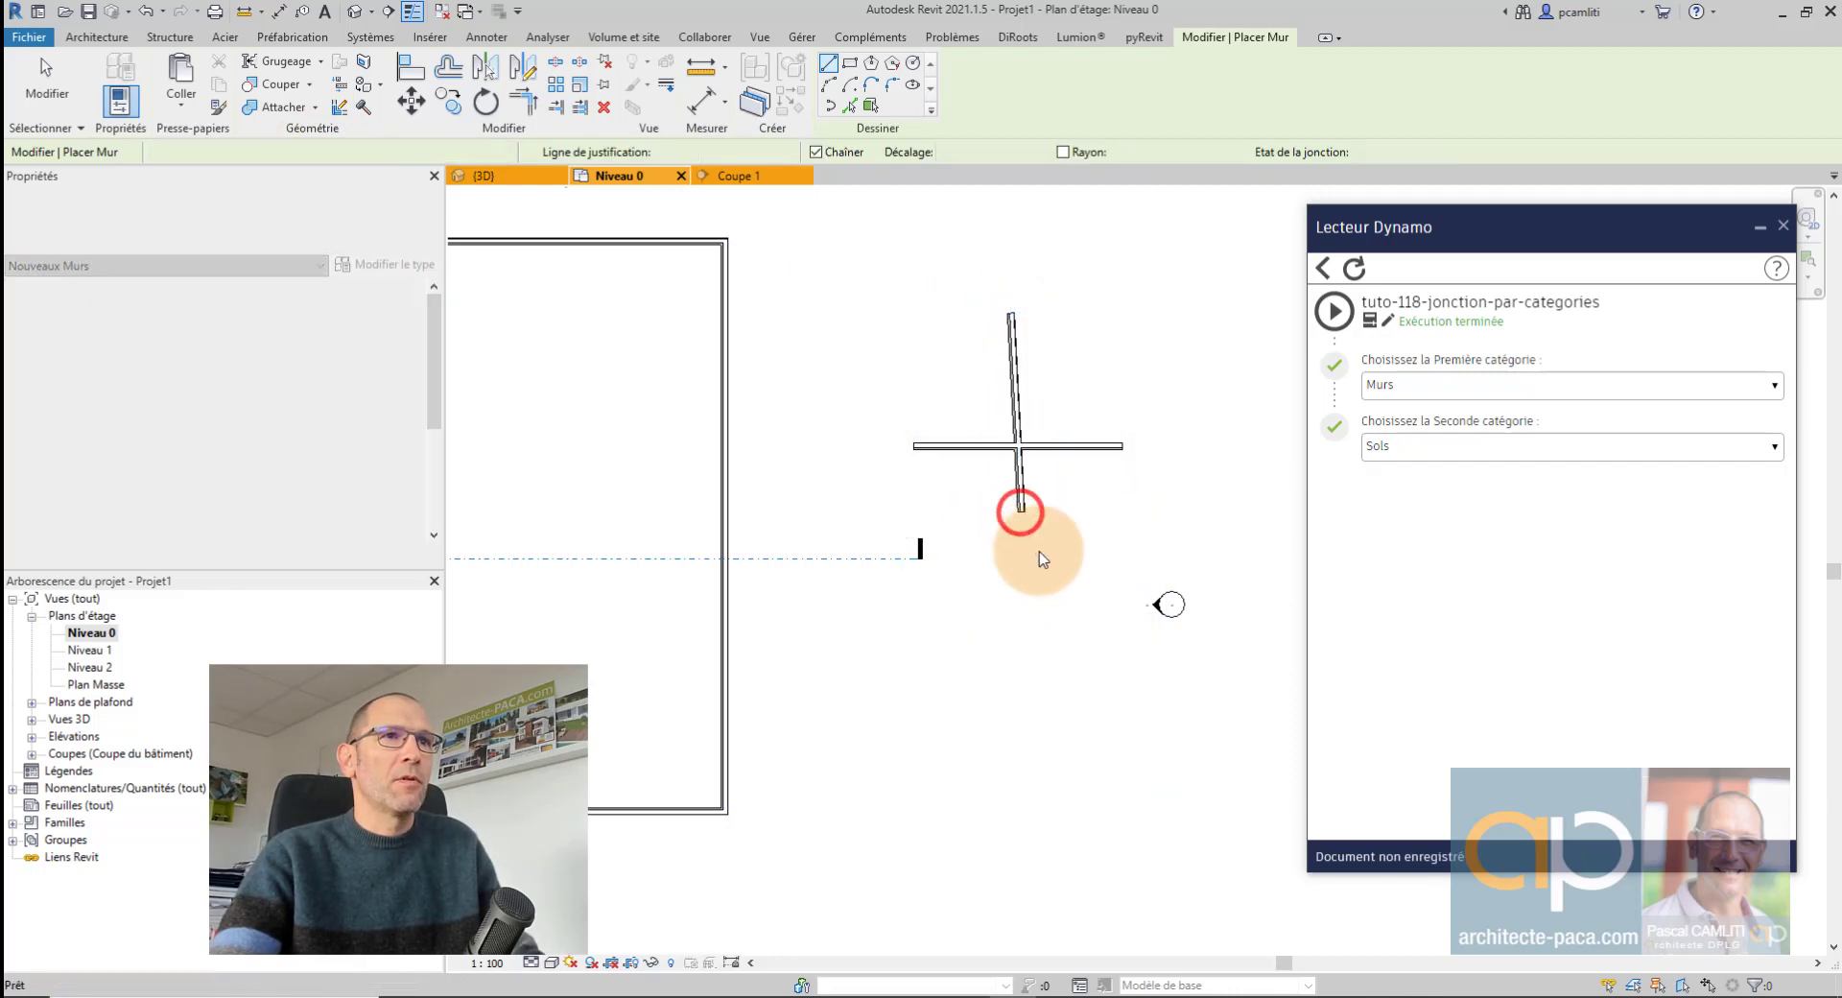
key("Escape")
key("Escape")
key("d")
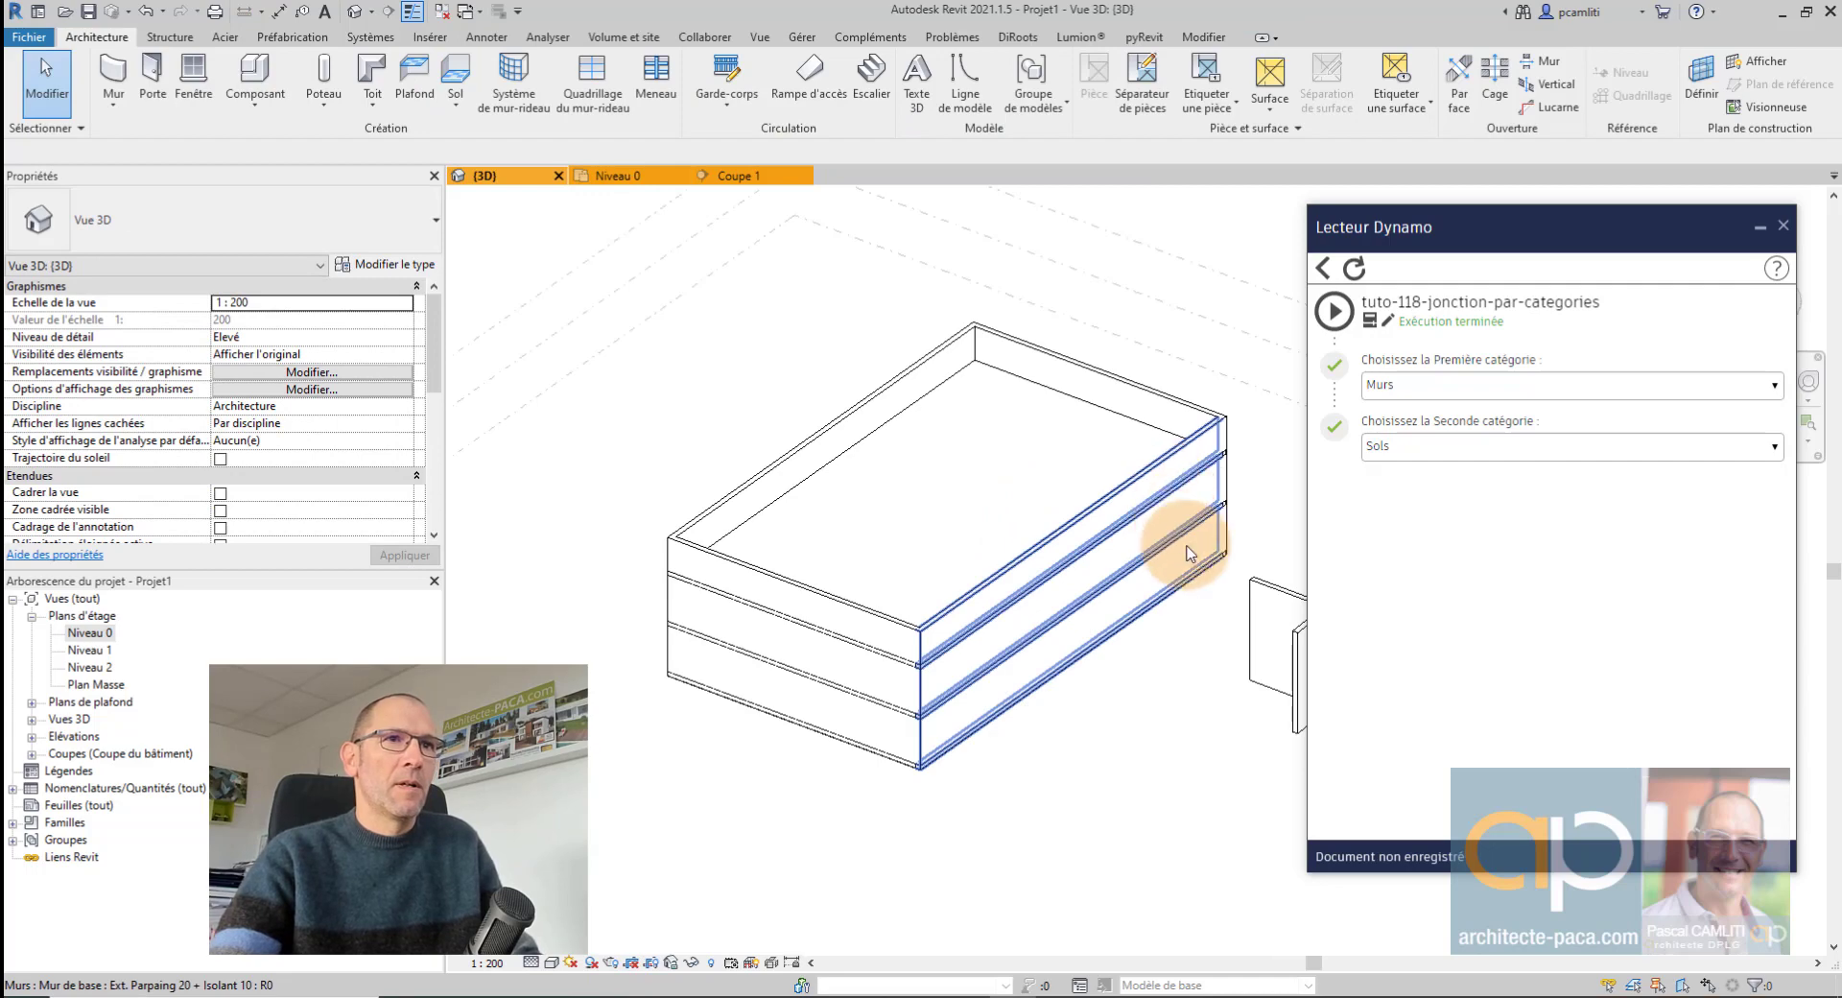
Examine the two crossing walls beside the building in the 3D view and undo the second wall.
middle_click_drag(1210, 648, 736, 572)
scroll(854, 605, "up", 2)
scroll(959, 609, "up", 2)
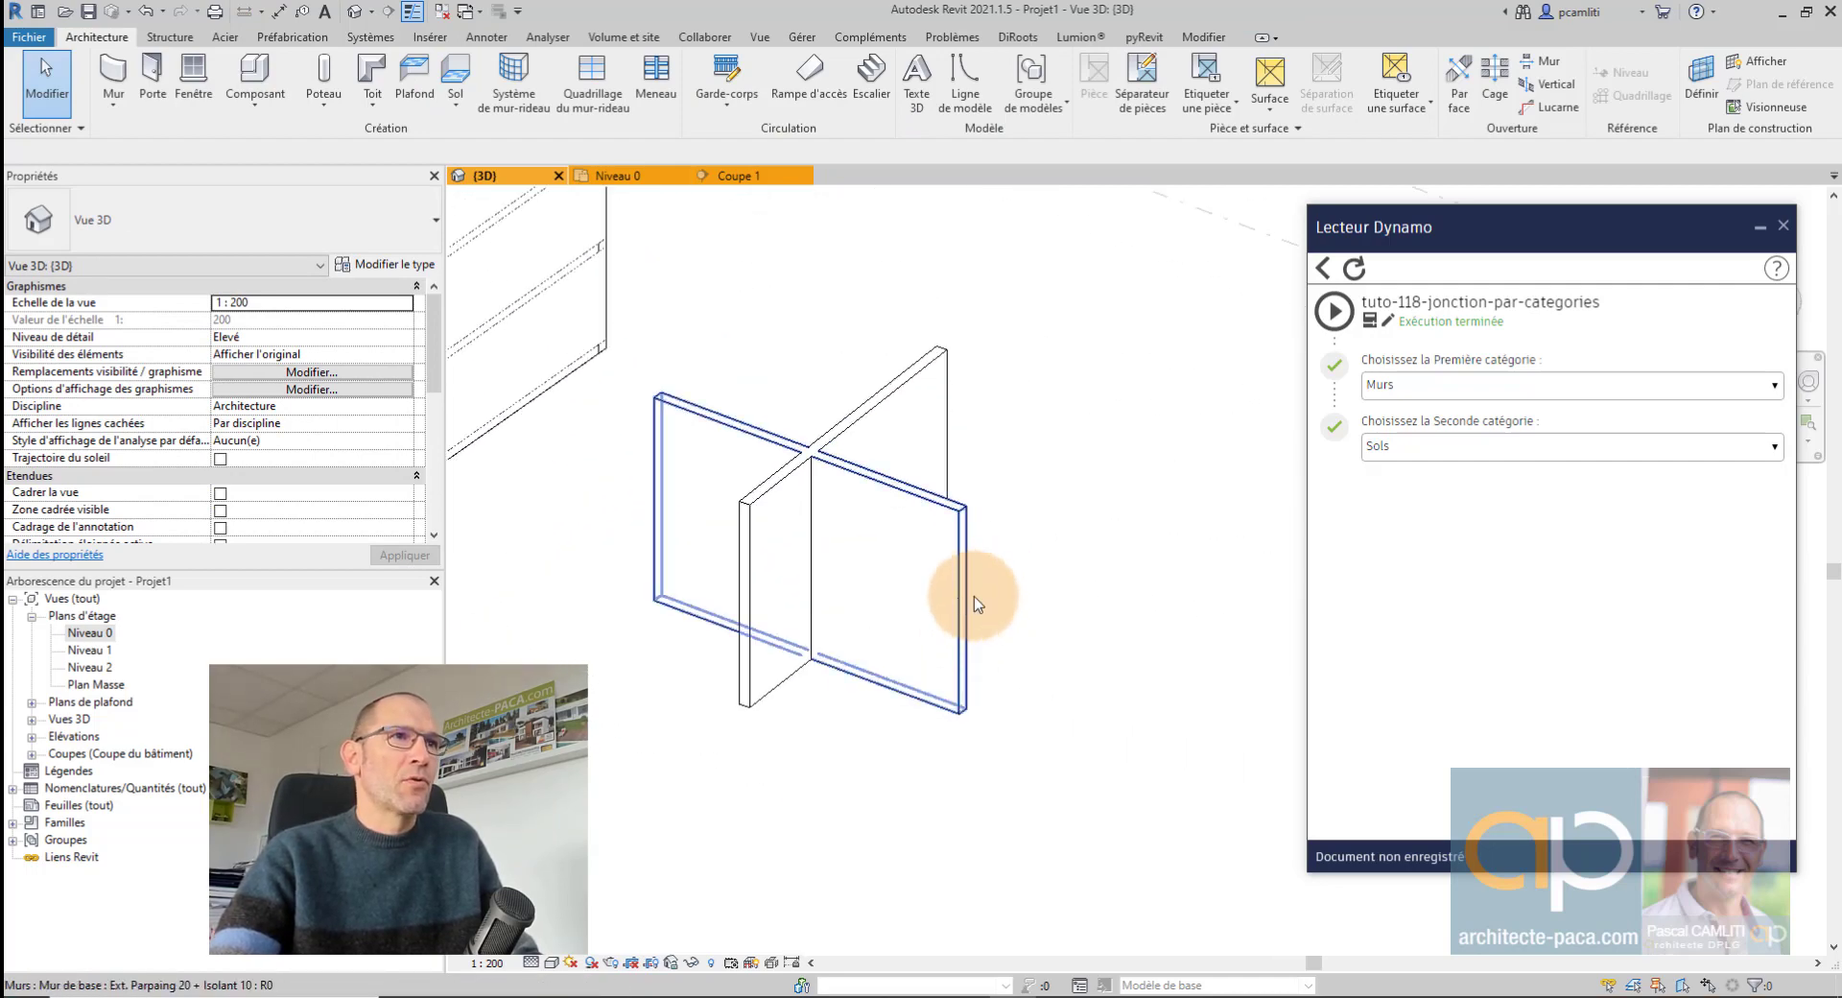
key("ctrl+z")
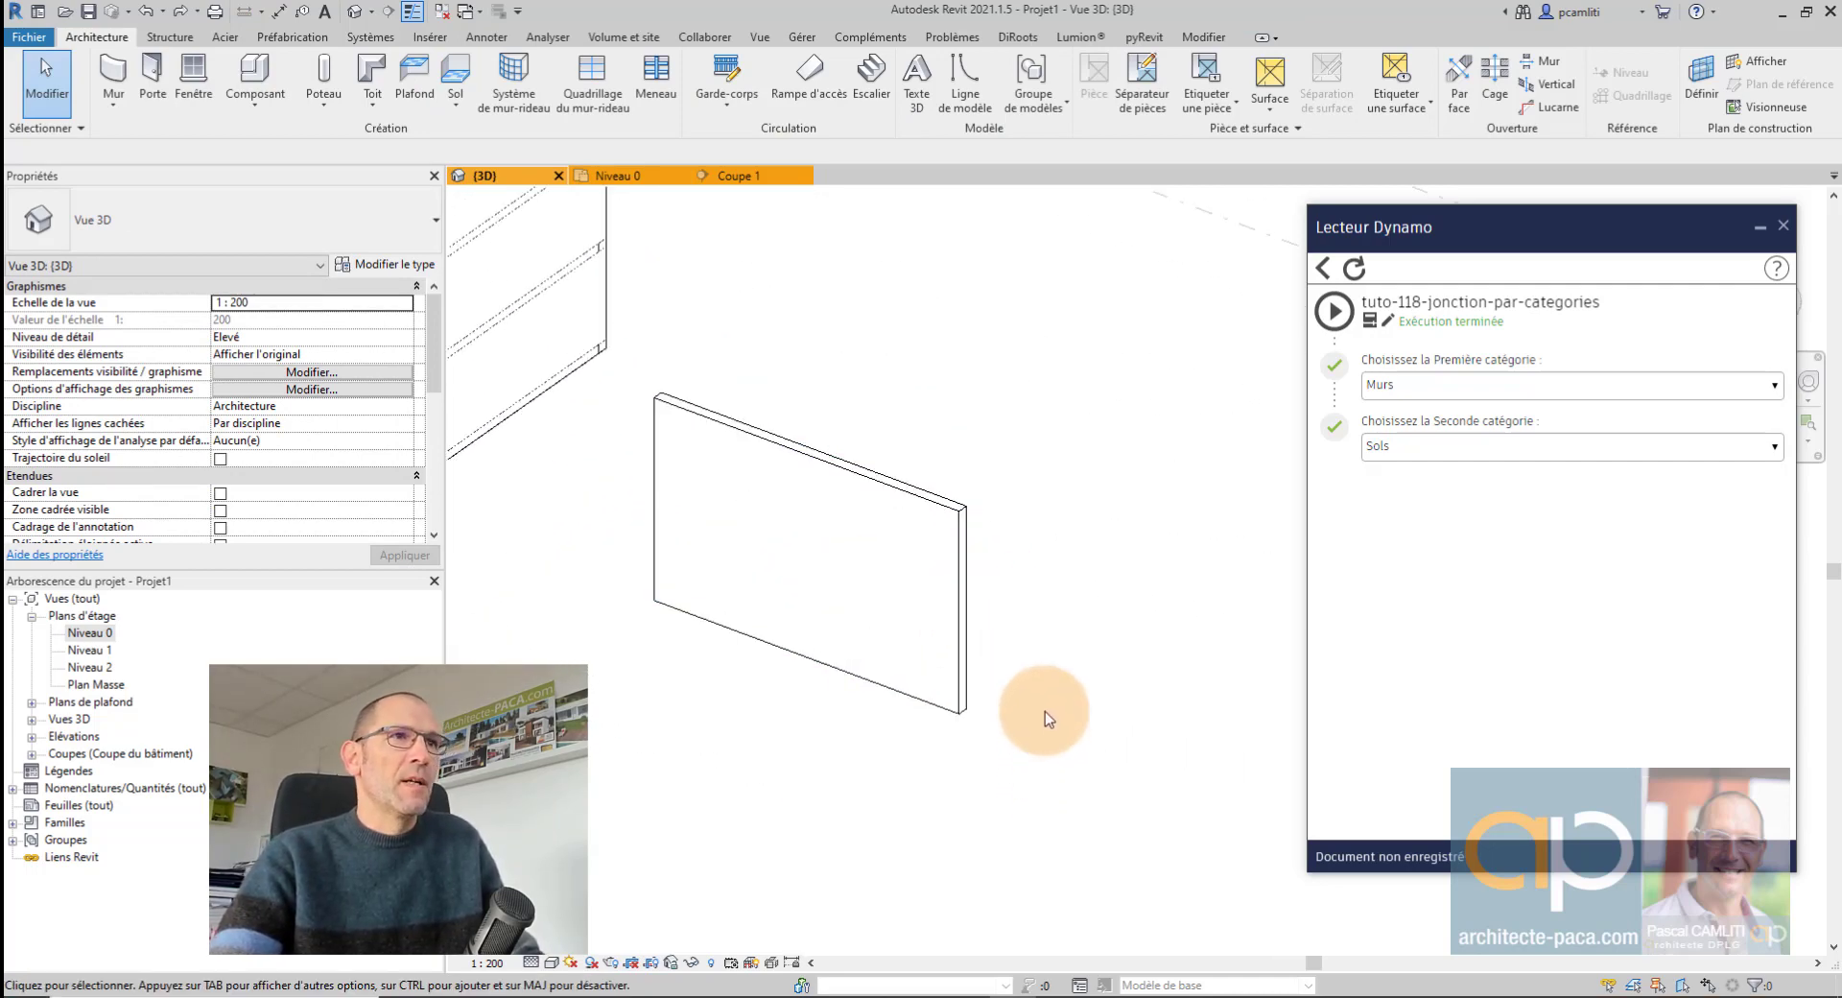
left_click(831, 494)
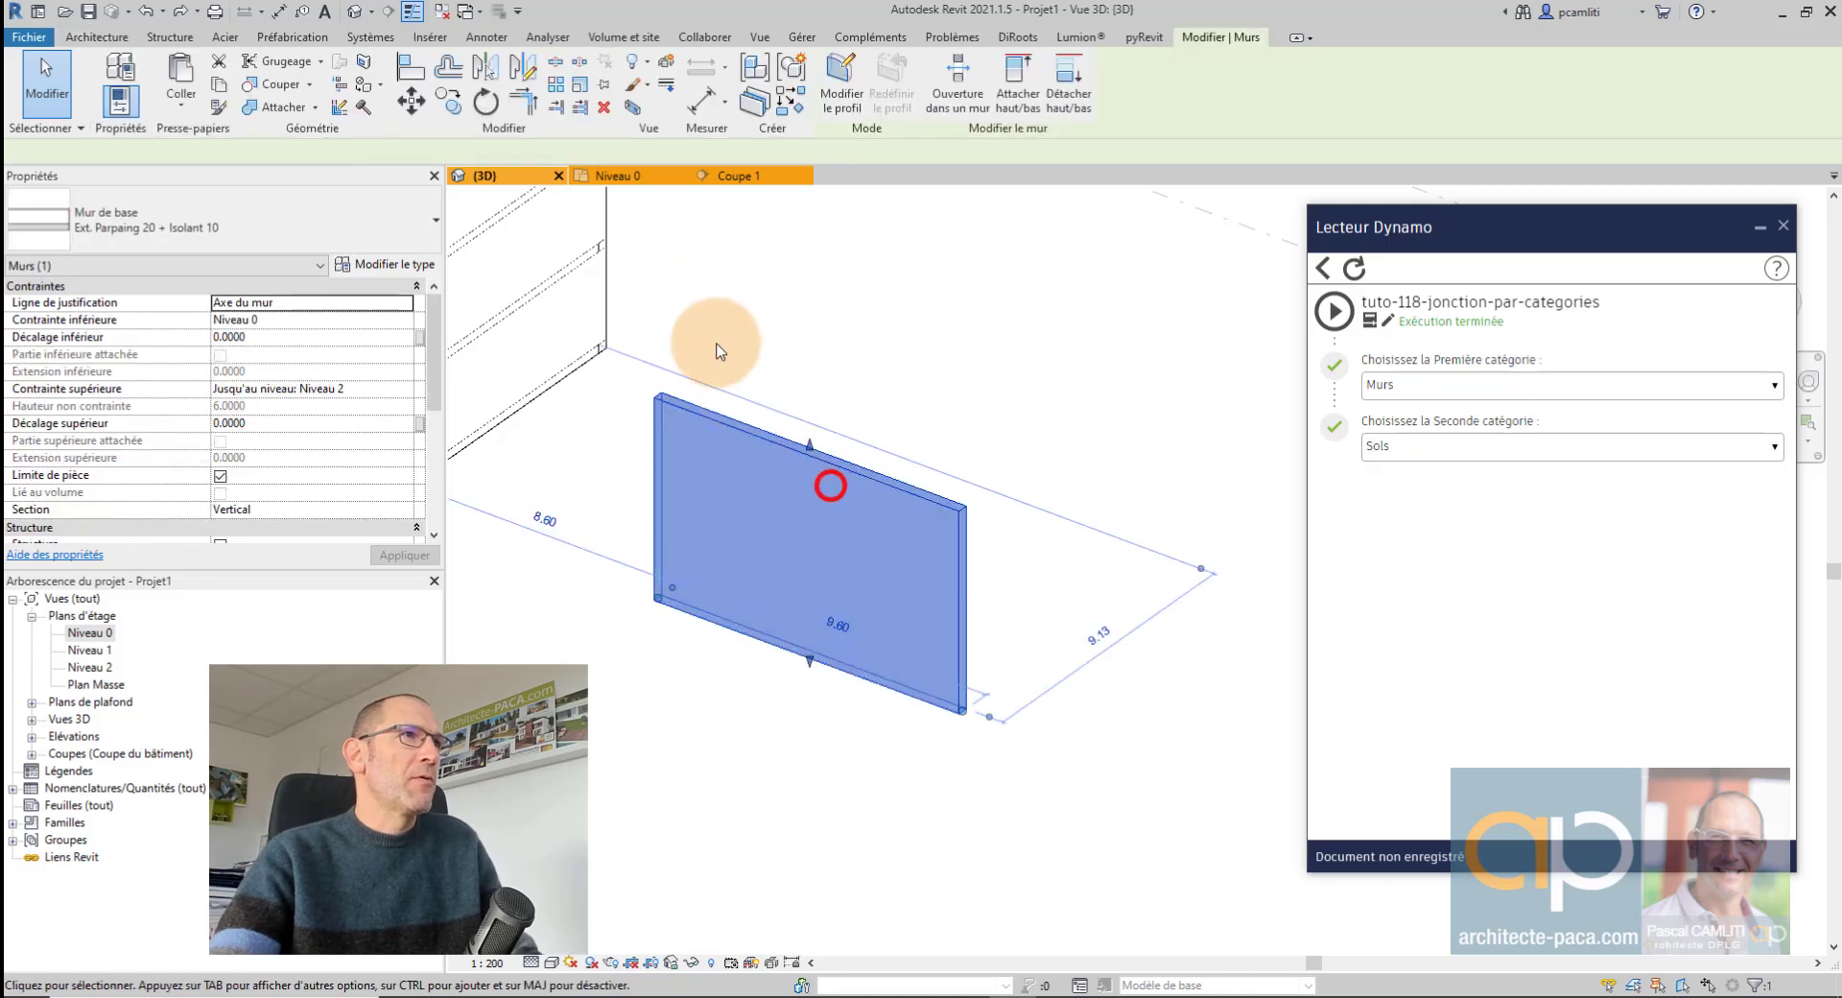
left_click(979, 243)
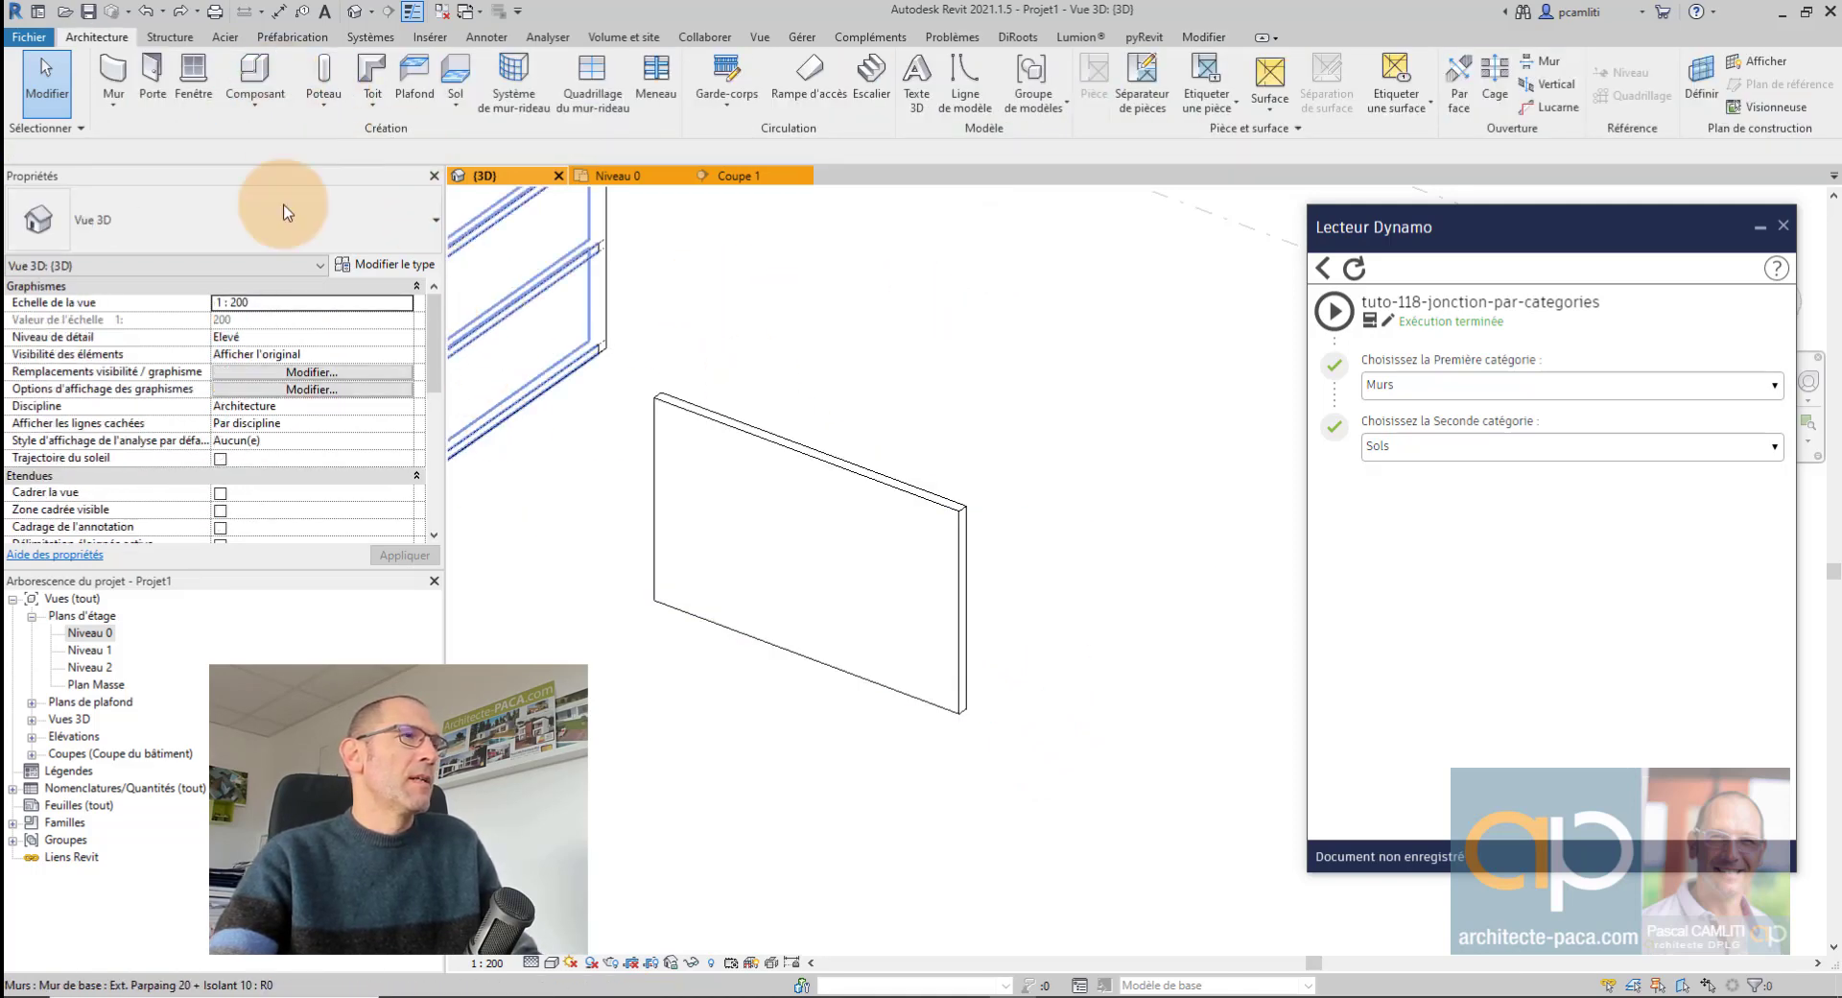
In the Niveau 0 plan, draw a vertical wall about 9.40 long across the short wall with junction state Interdire, and view it in 3D.
double_click(57, 636)
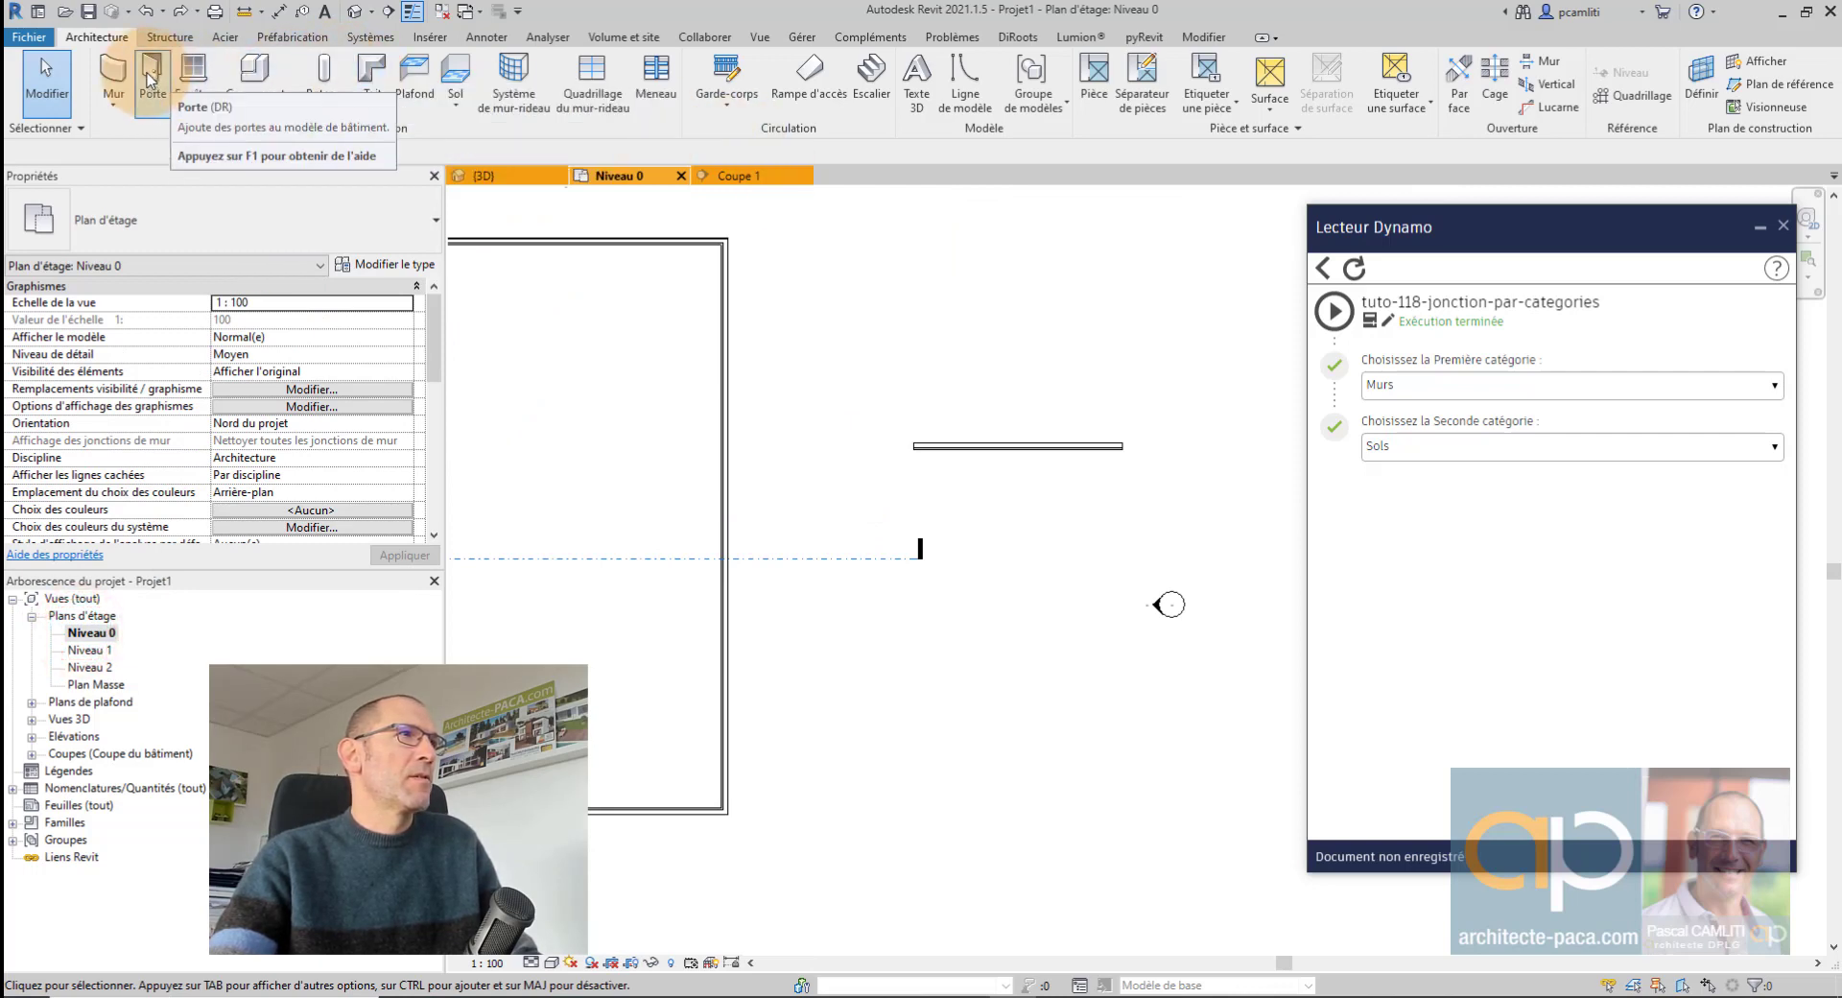
left_click(107, 67)
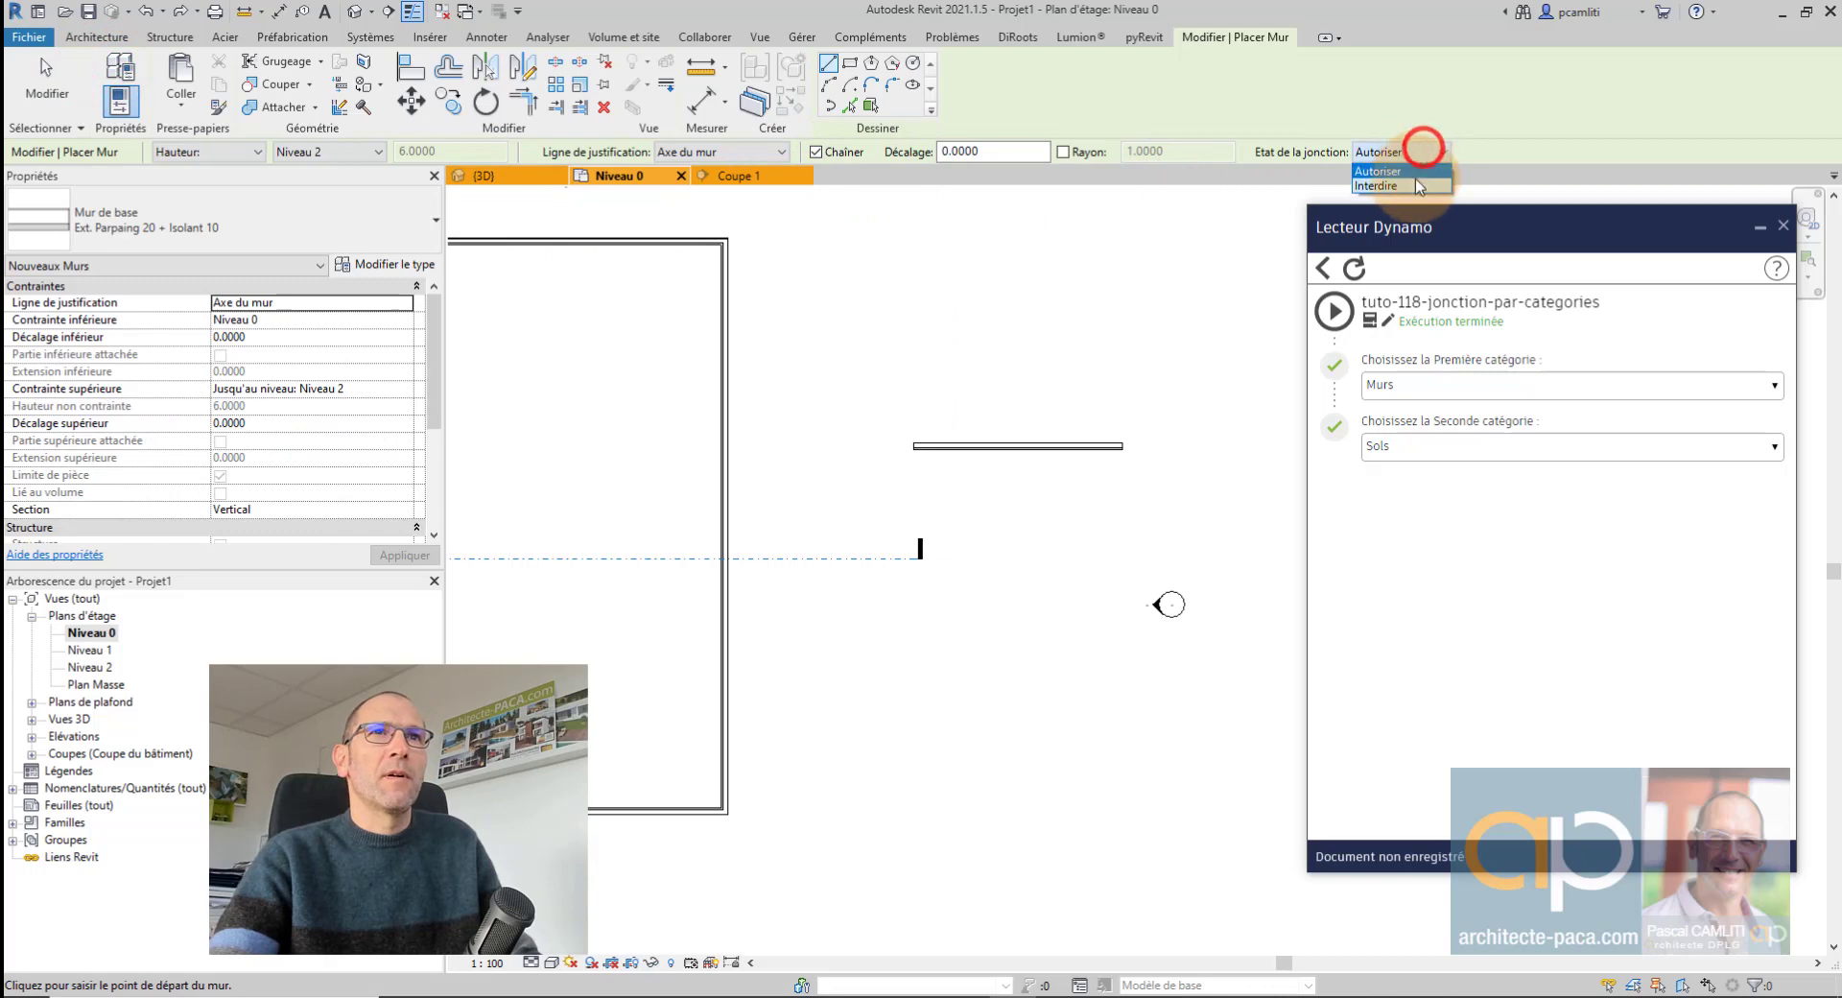
left_click(1418, 185)
left_click(1001, 331)
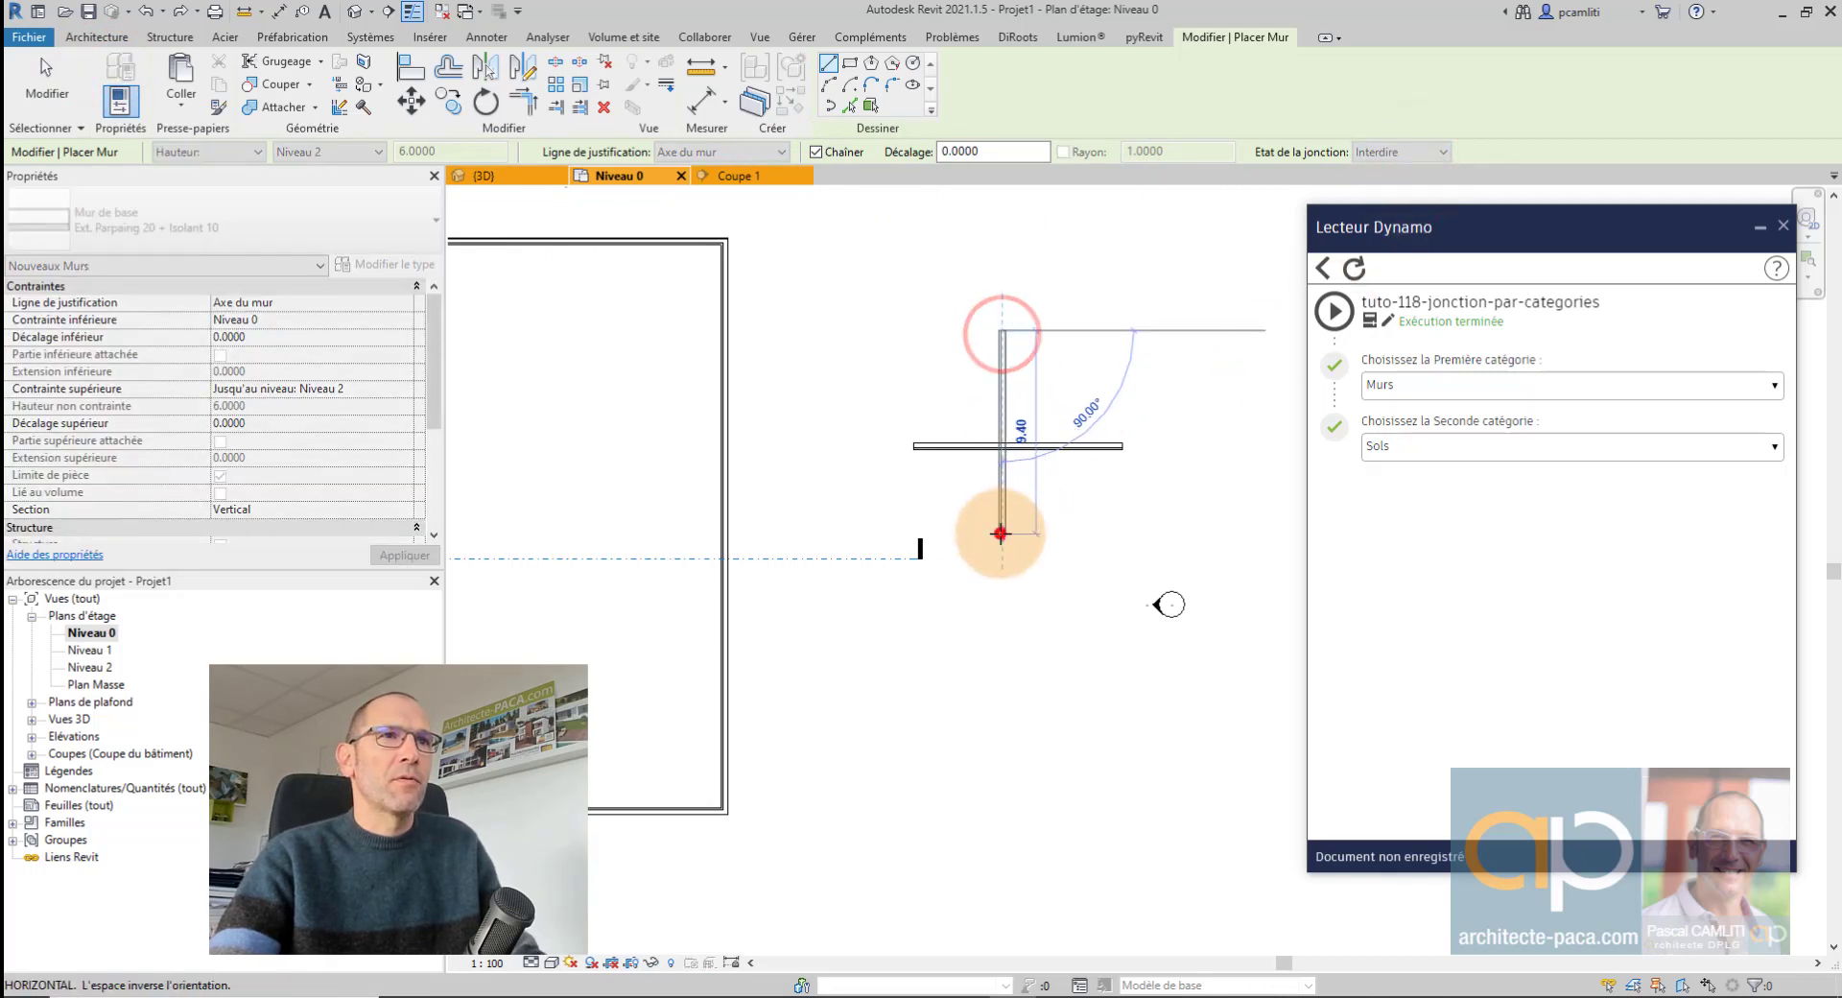
left_click(1000, 534)
key("Escape")
key("Escape")
key("ctrl+Tab")
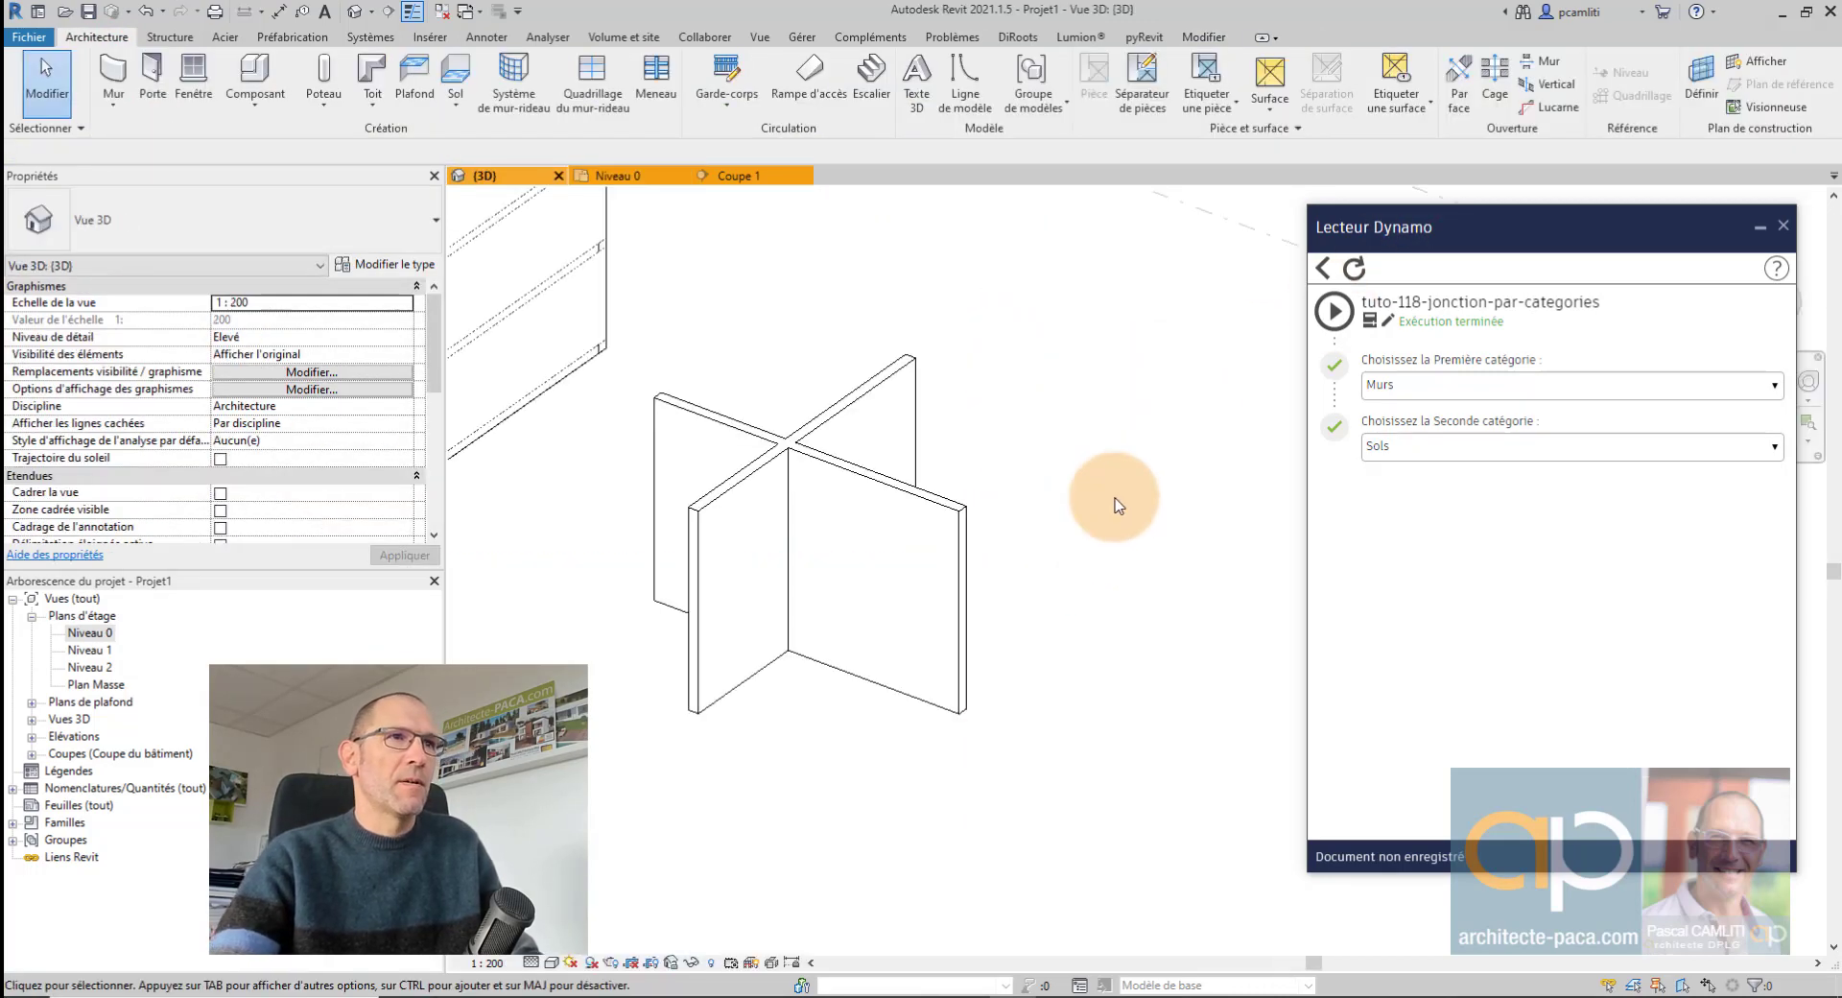
middle_click_drag(855, 501, 1190, 629, "shift")
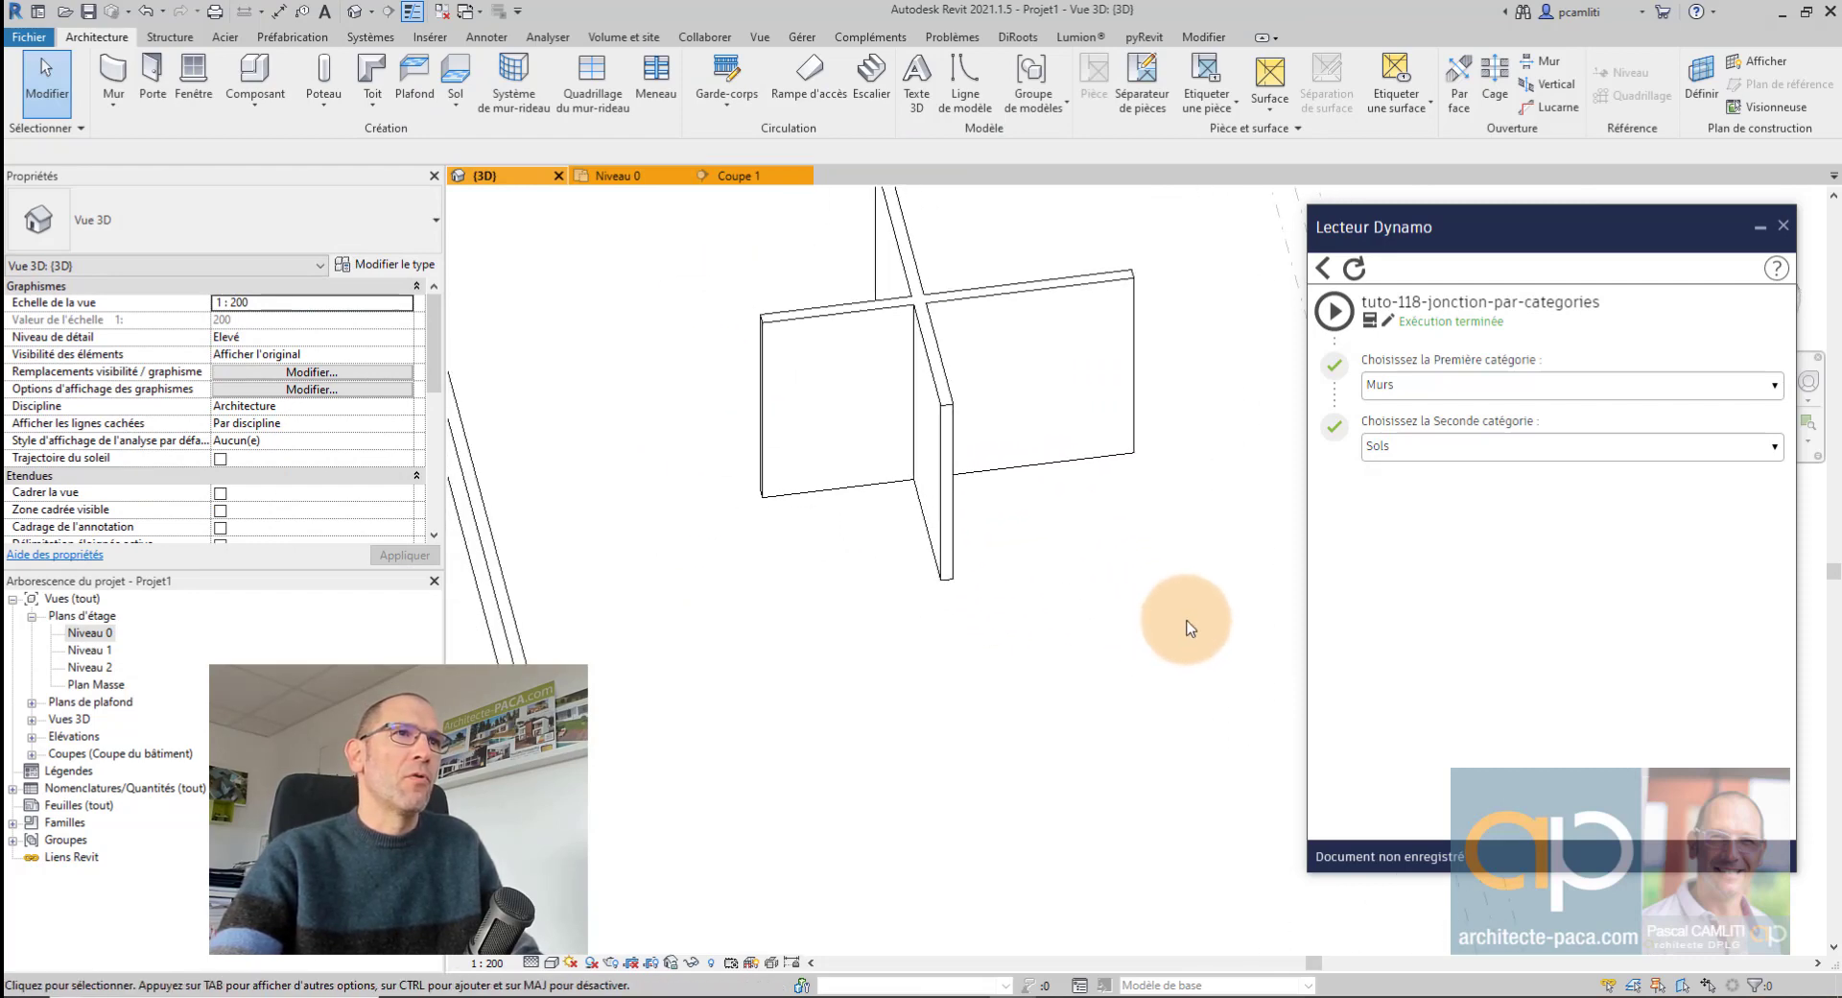
Undo the two test walls beside the building.
key("ctrl+z")
scroll(1132, 587, "down", 2)
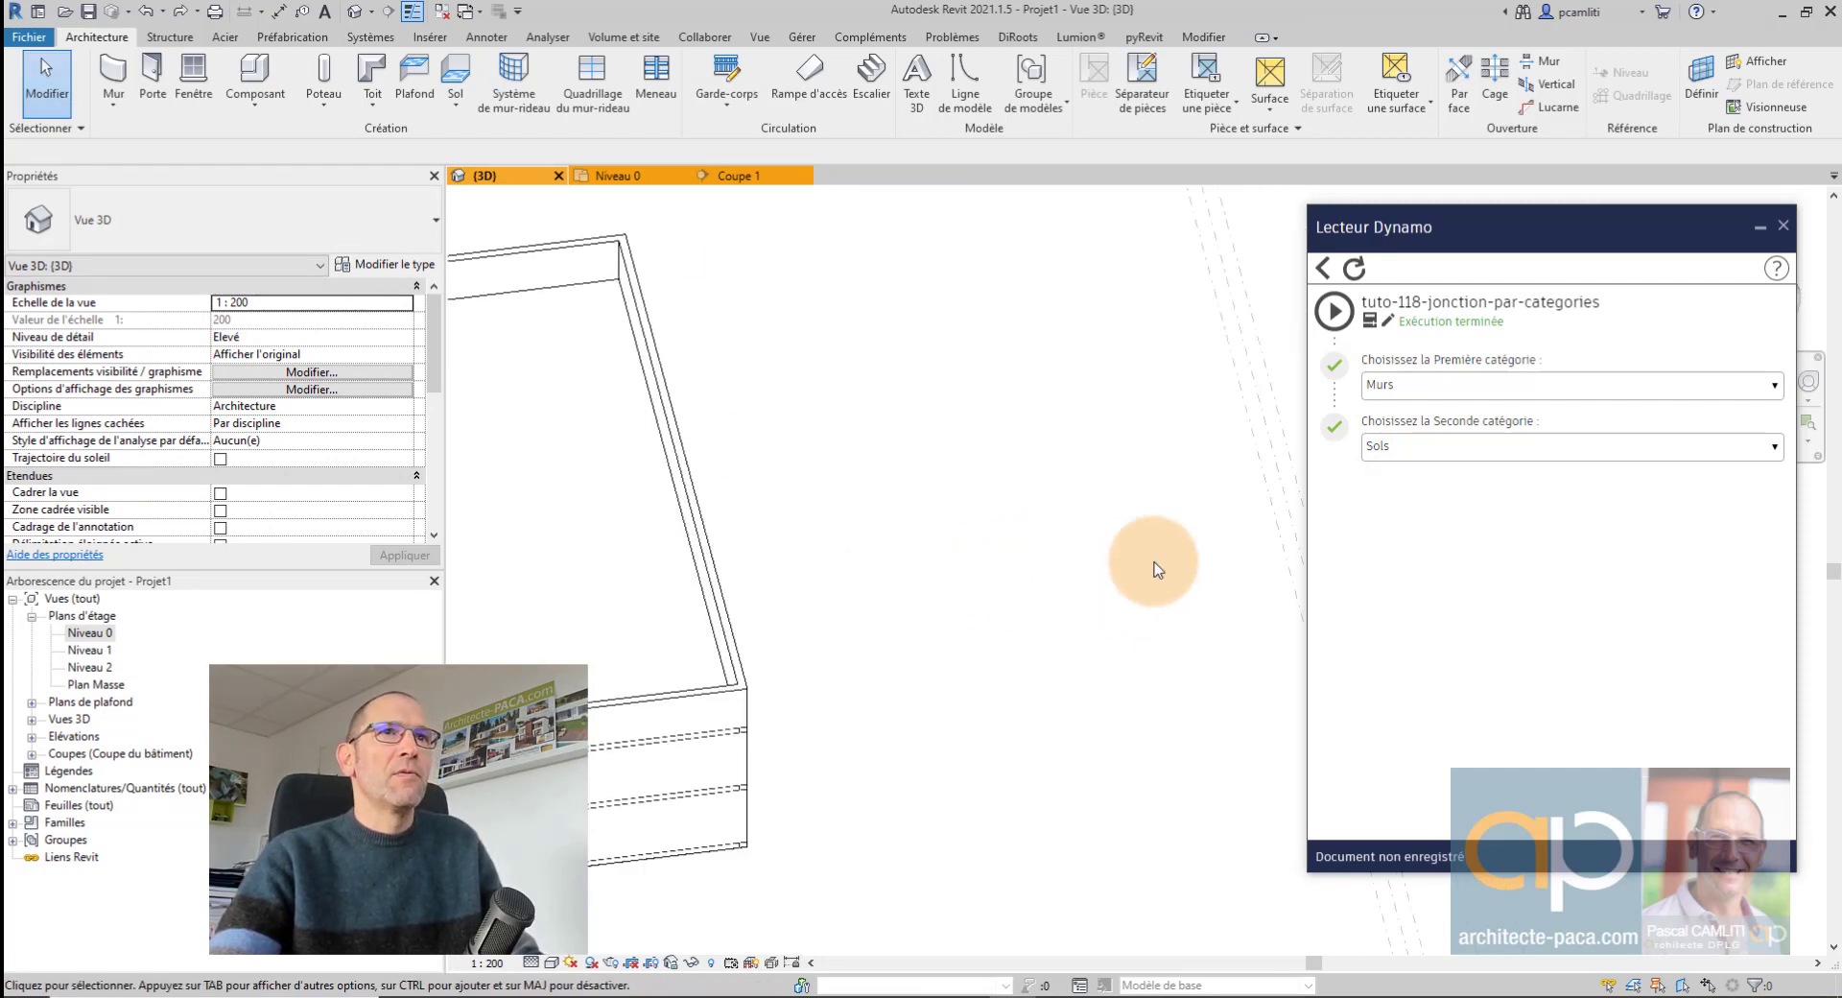
middle_click_drag(1132, 564, 1212, 627)
middle_click_drag(993, 605, 1211, 599)
Examine how the building's wall and floor junction lines display in 3D at different zoom levels and angles.
scroll(1211, 599, "up", 5)
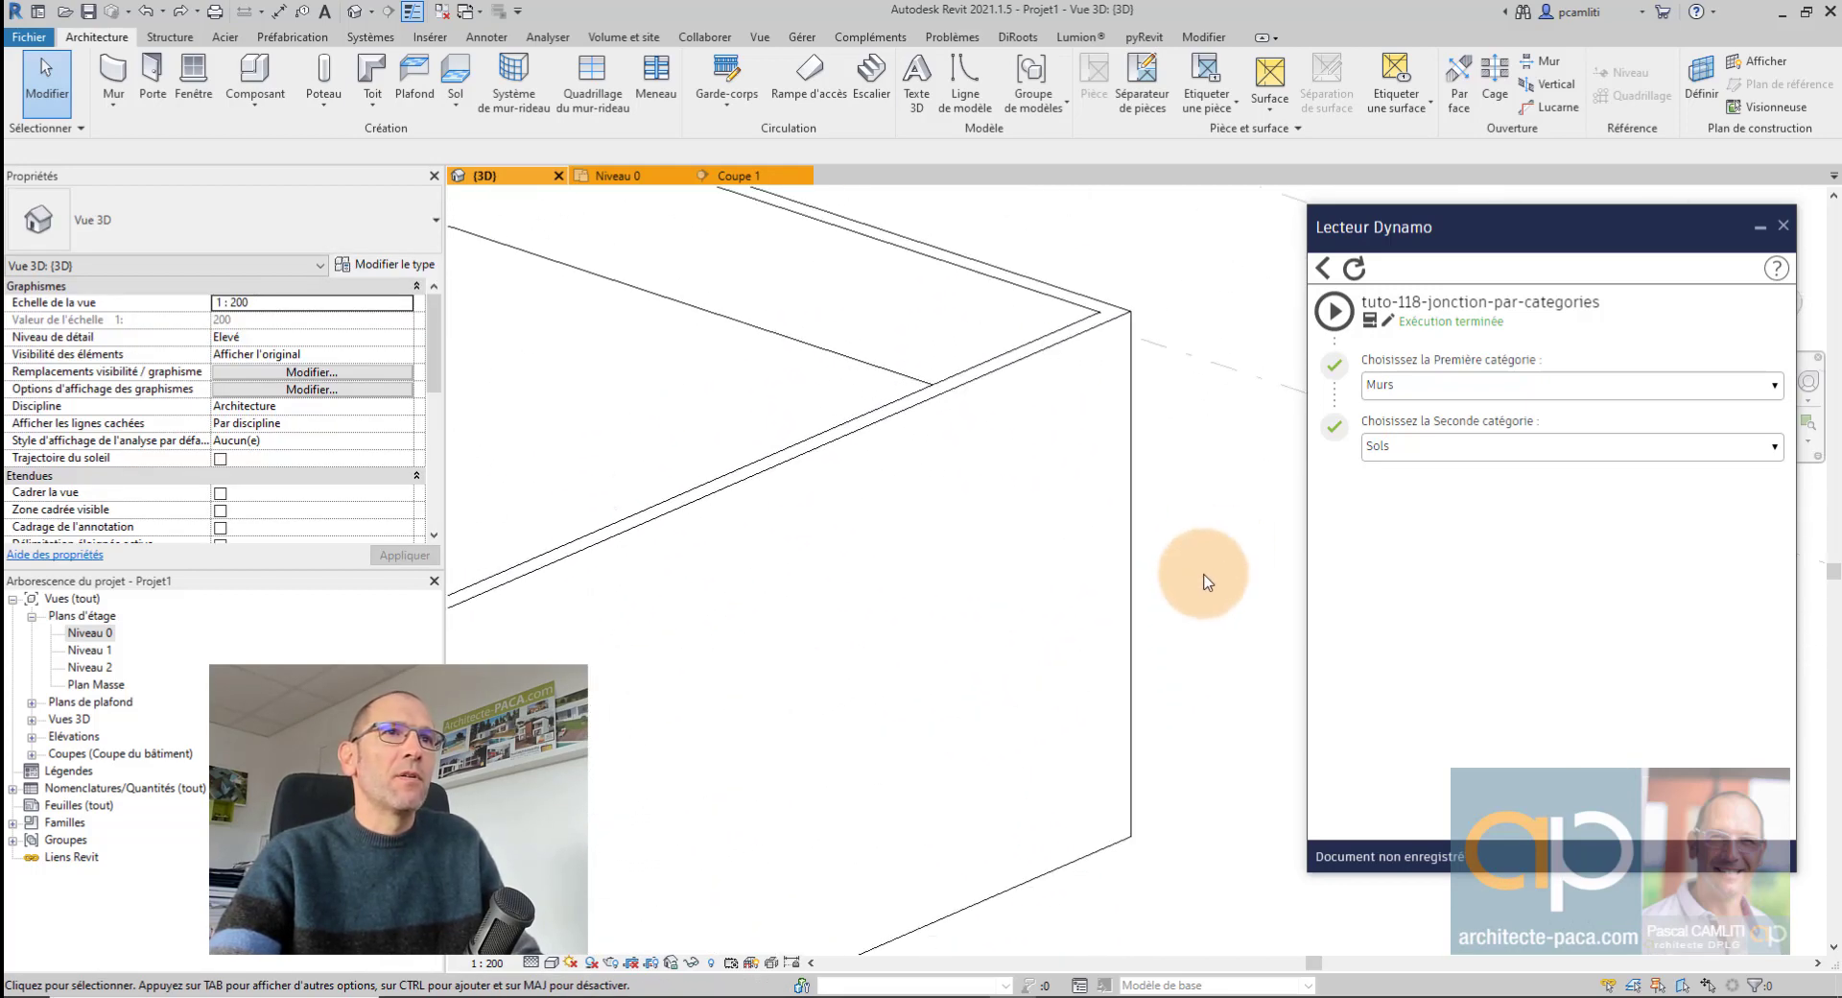
scroll(1207, 582, "down", 3)
scroll(1217, 584, "down", 2)
middle_click_drag(1216, 583, 1077, 520)
middle_click_drag(900, 583, 793, 649, "shift")
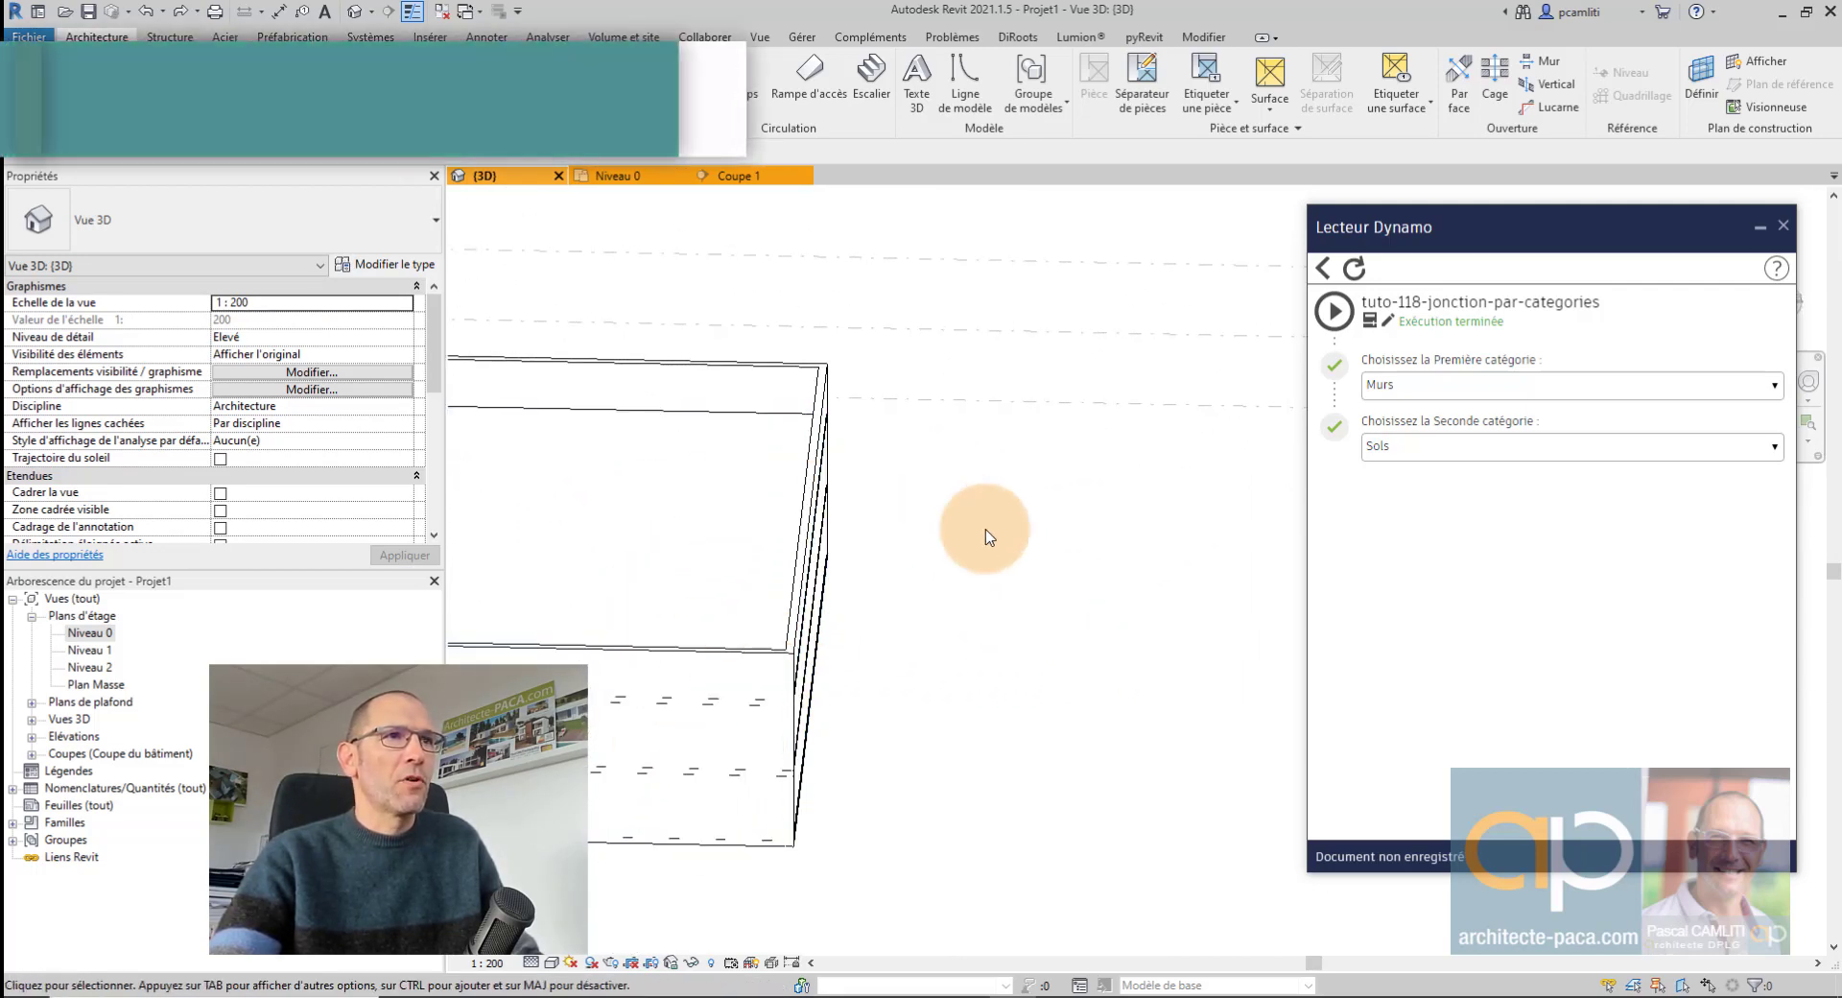
middle_click_drag(1016, 589, 1103, 482, "shift")
left_click(1103, 482)
left_click(1109, 414)
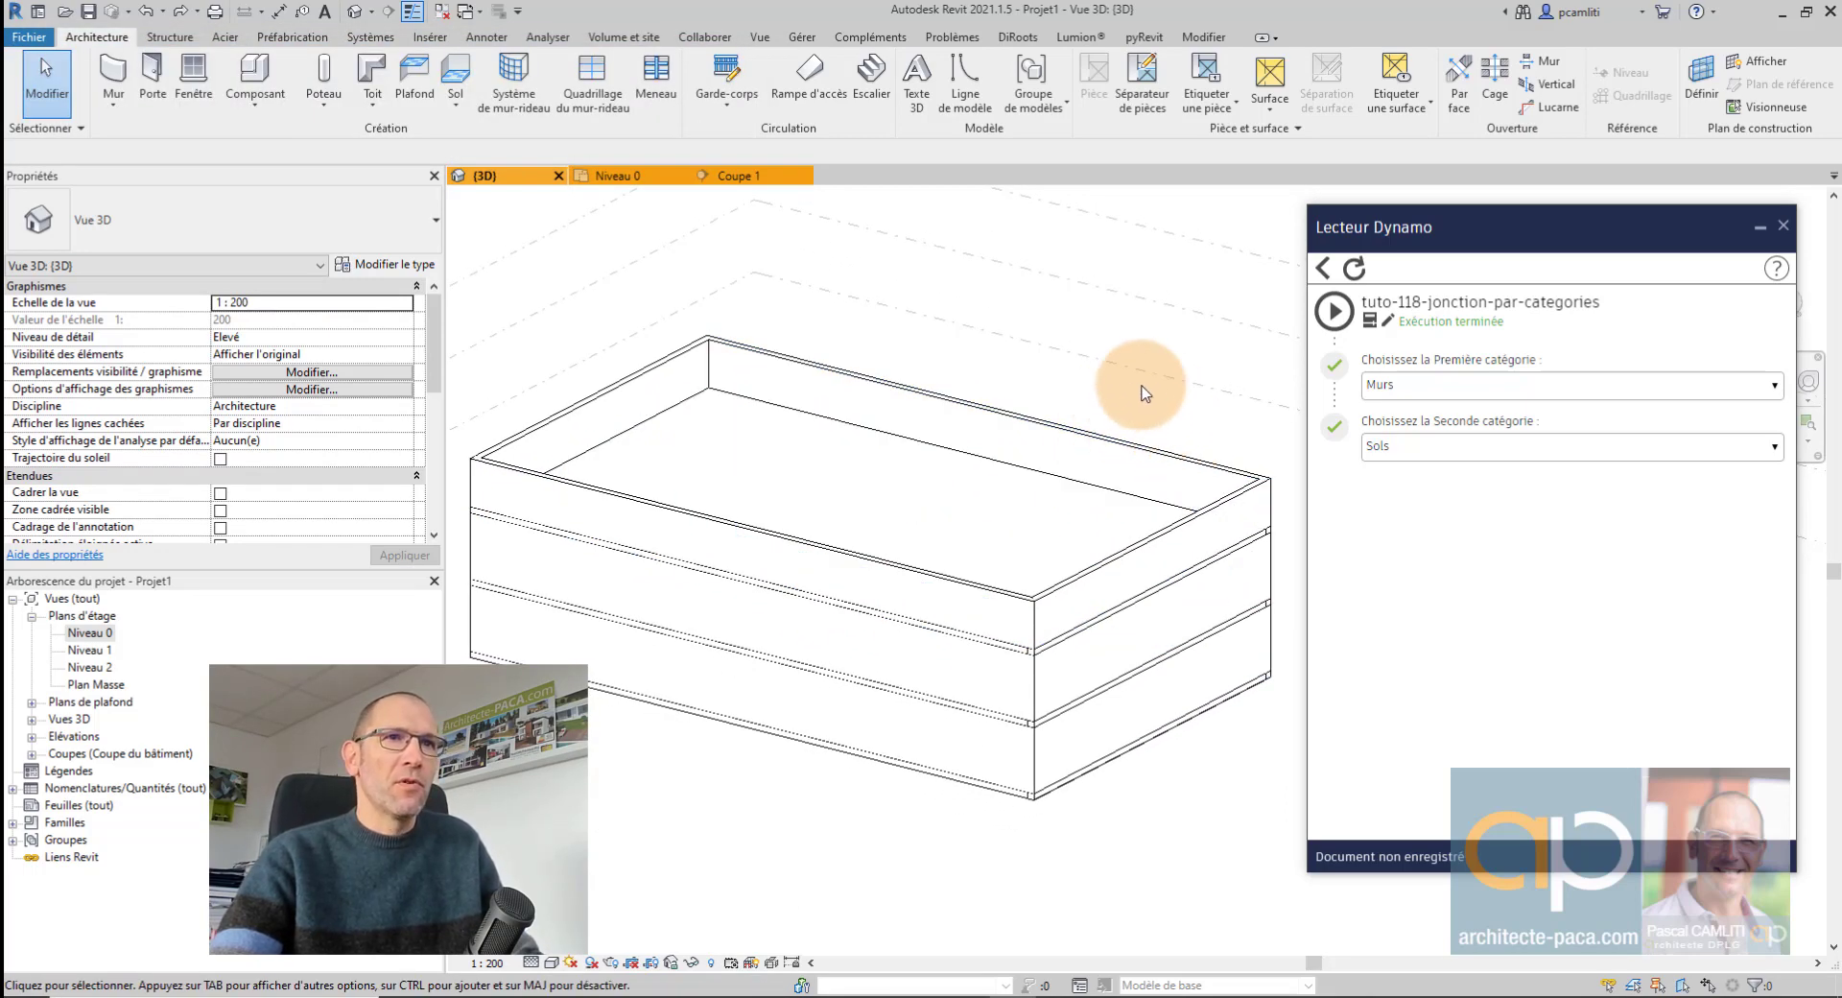
scroll(1287, 566, "up", 6)
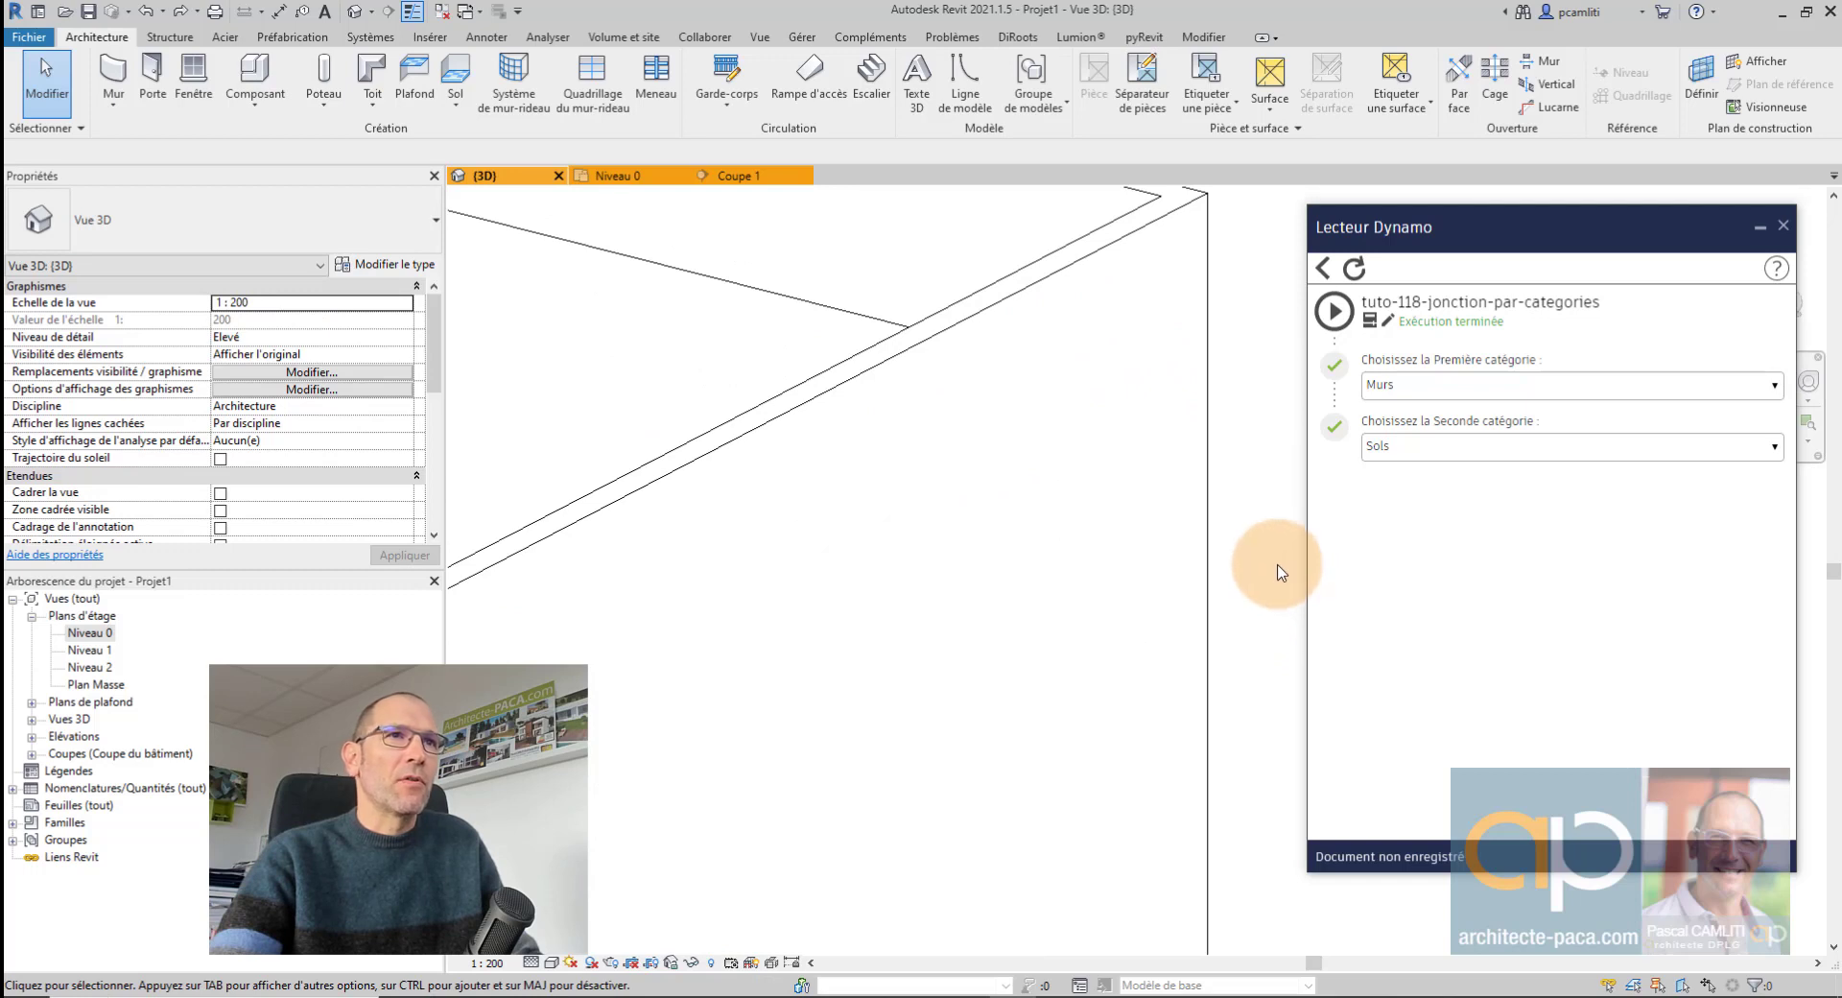
middle_click_drag(1283, 567, 1301, 477)
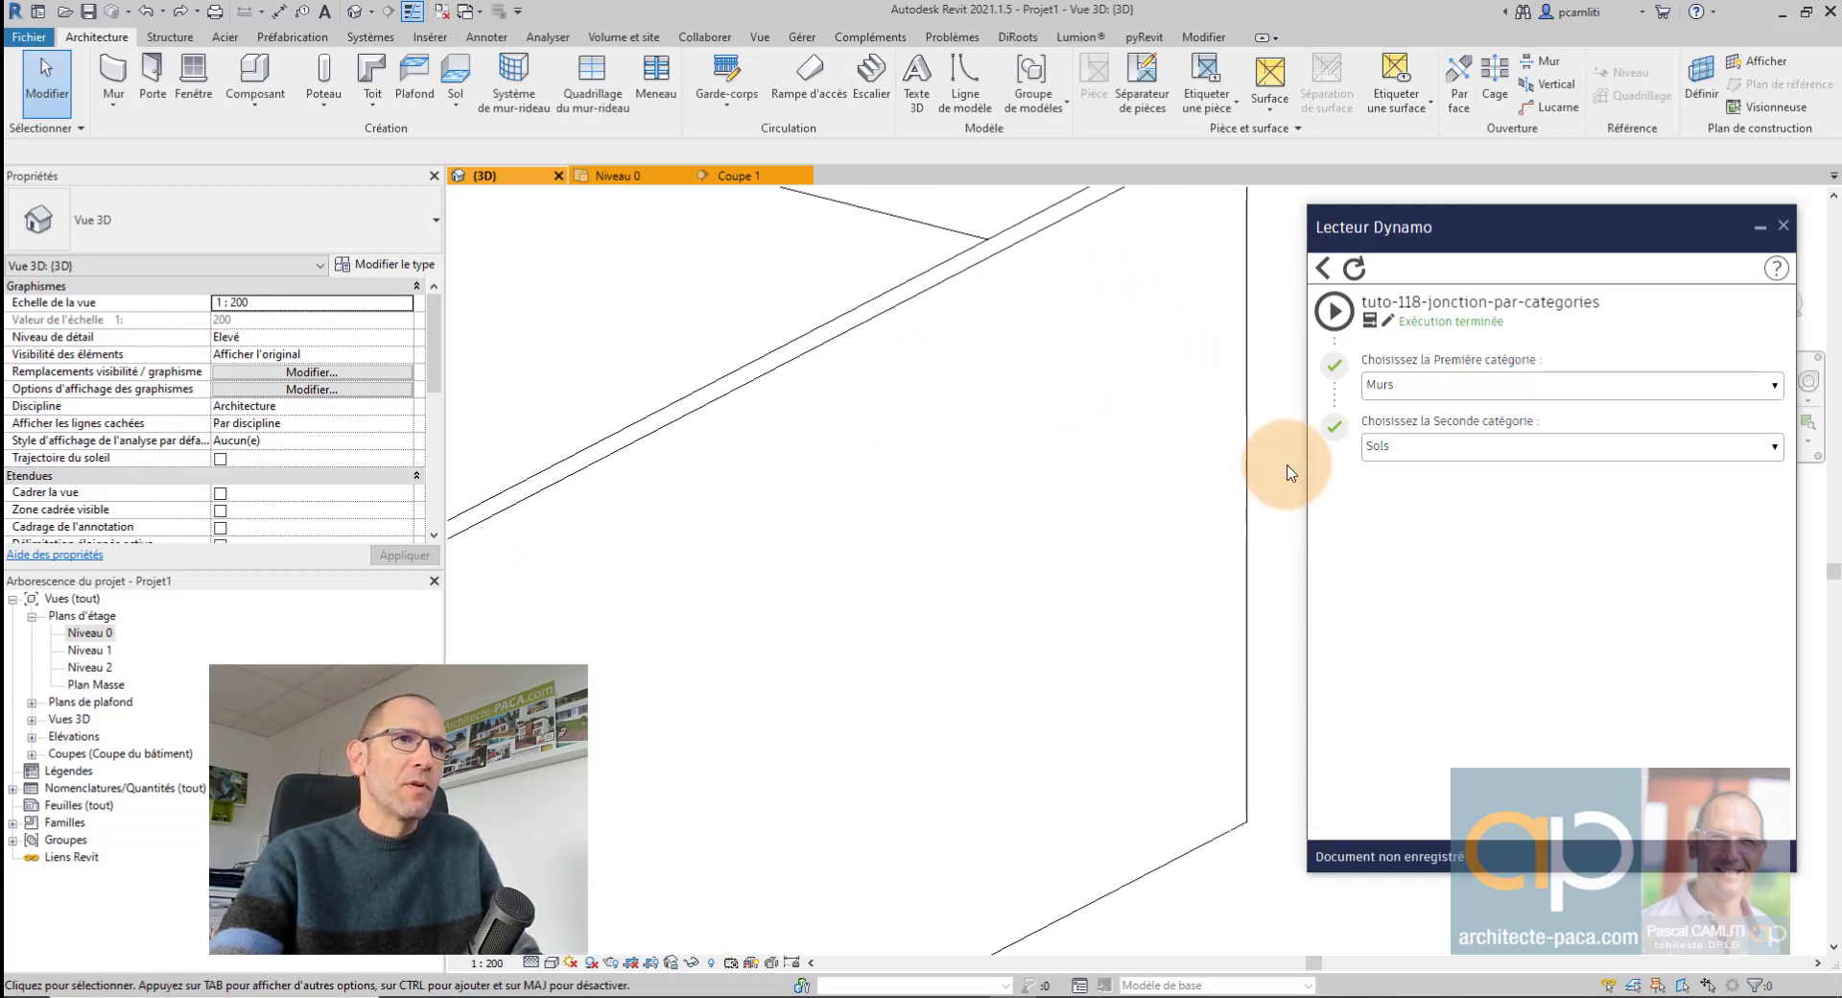
scroll(1290, 475, "down", 2)
scroll(1284, 482, "down", 1)
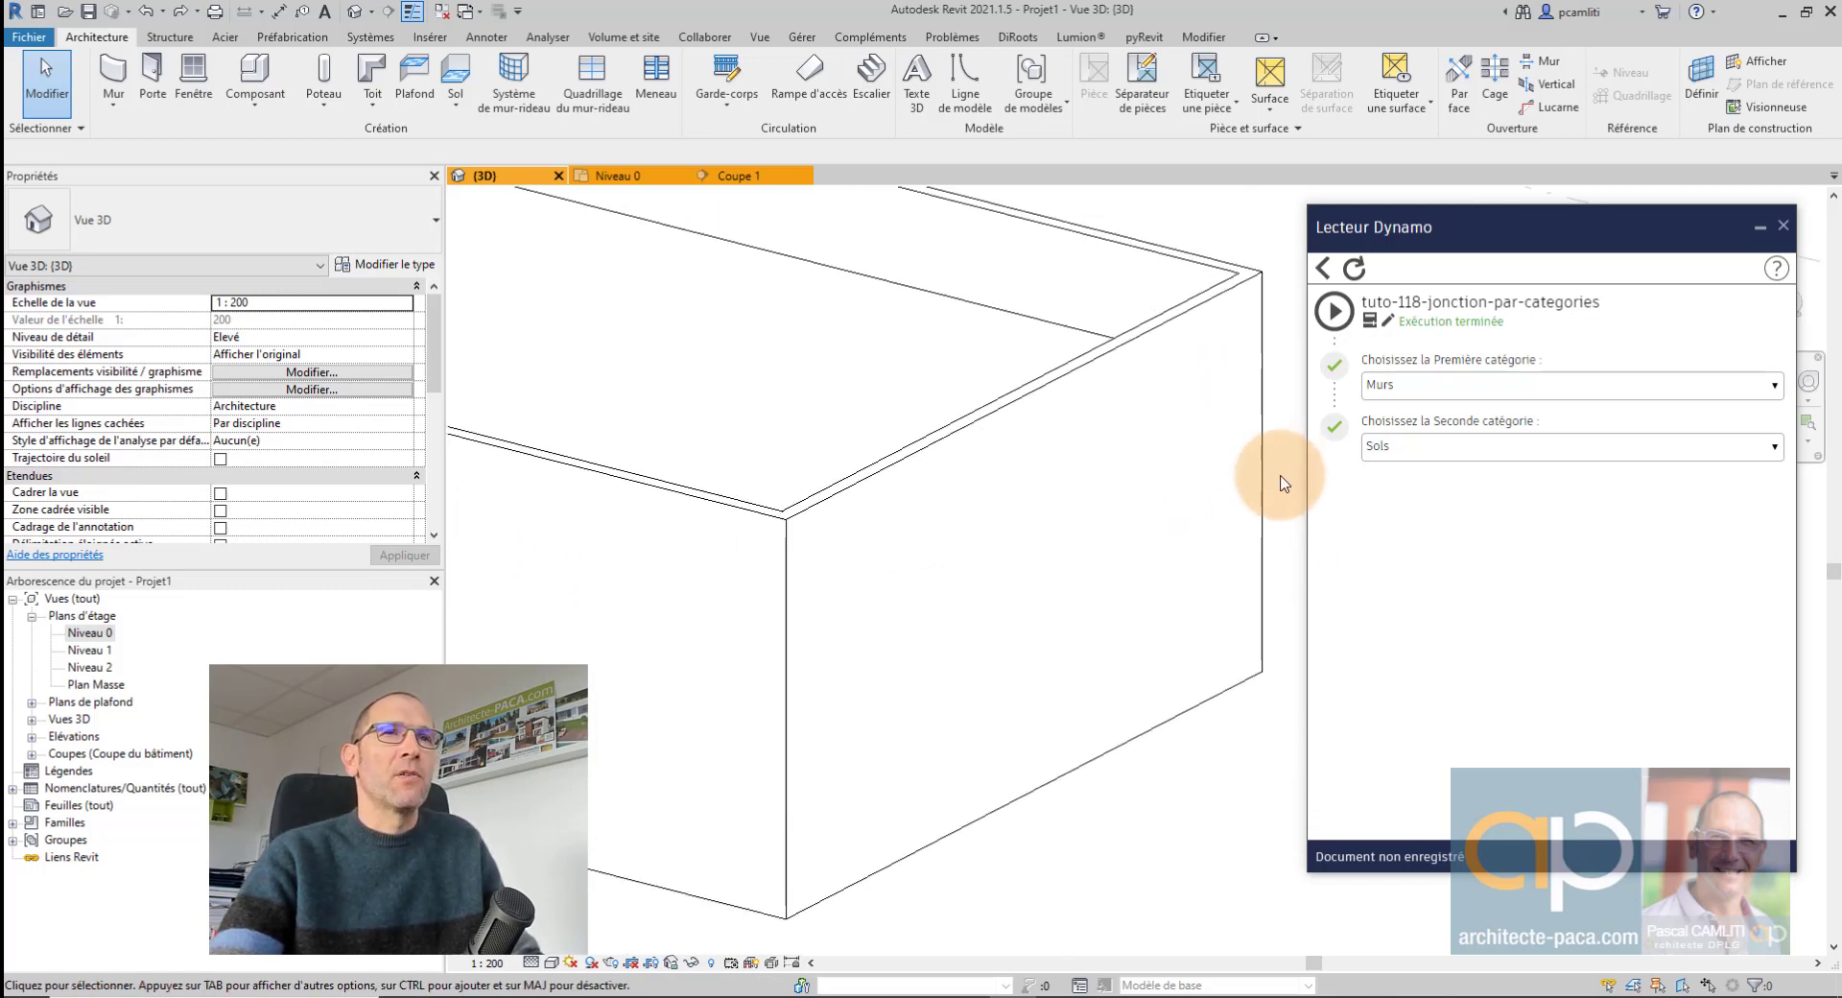